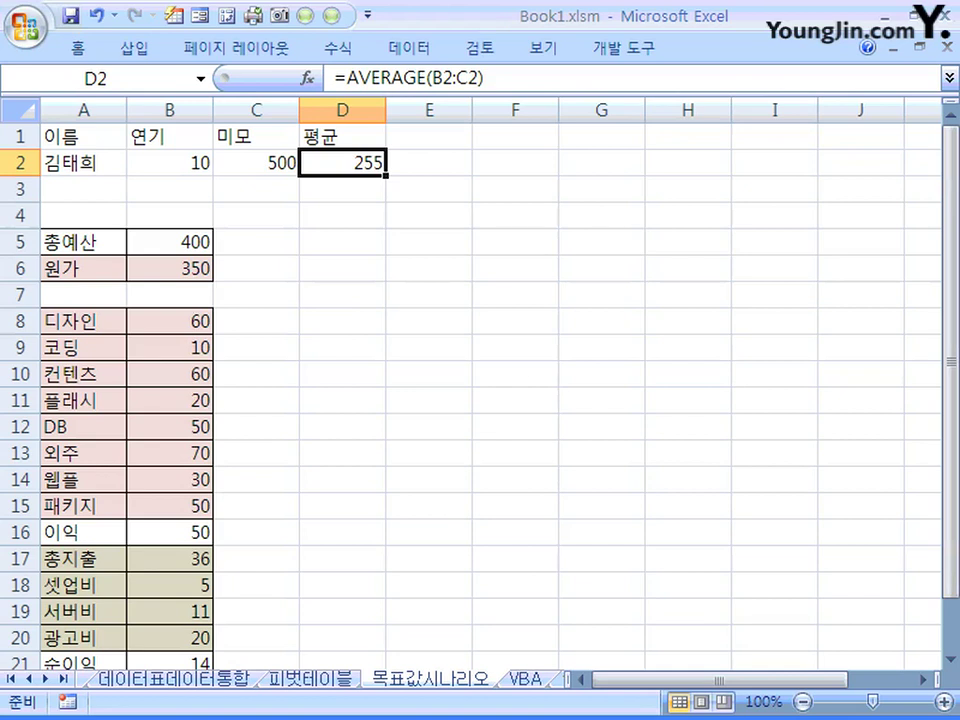
Try Goal Seek on the average in D2 with target value 300 by changing B2, and discard the result.
{"action": "left_click", "coordinate": [409, 47]}
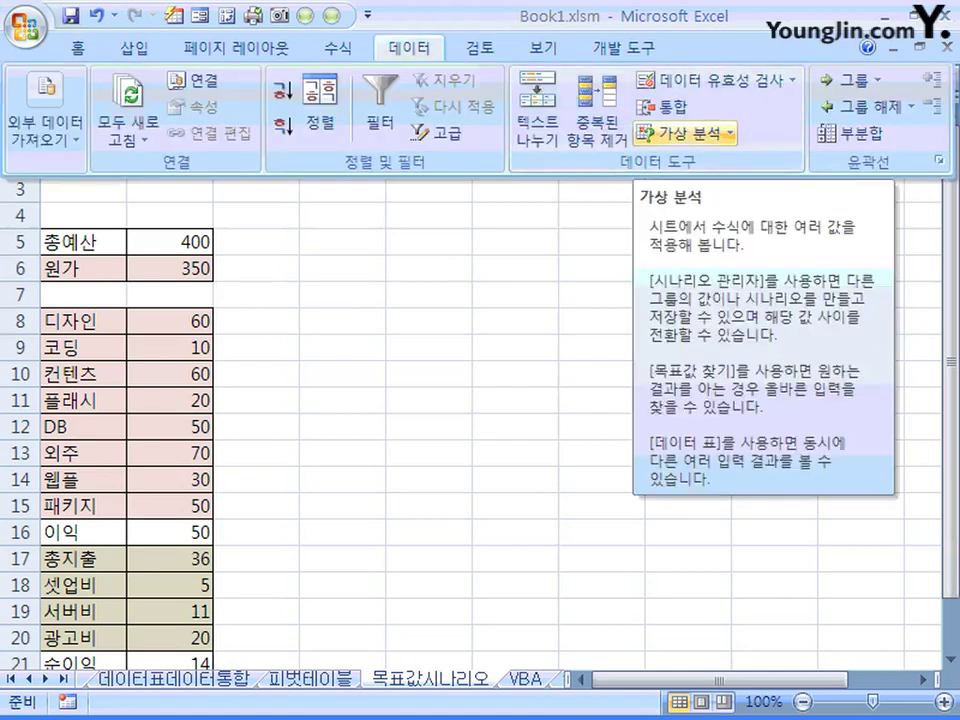
{"action": "left_click", "coordinate": [684, 133]}
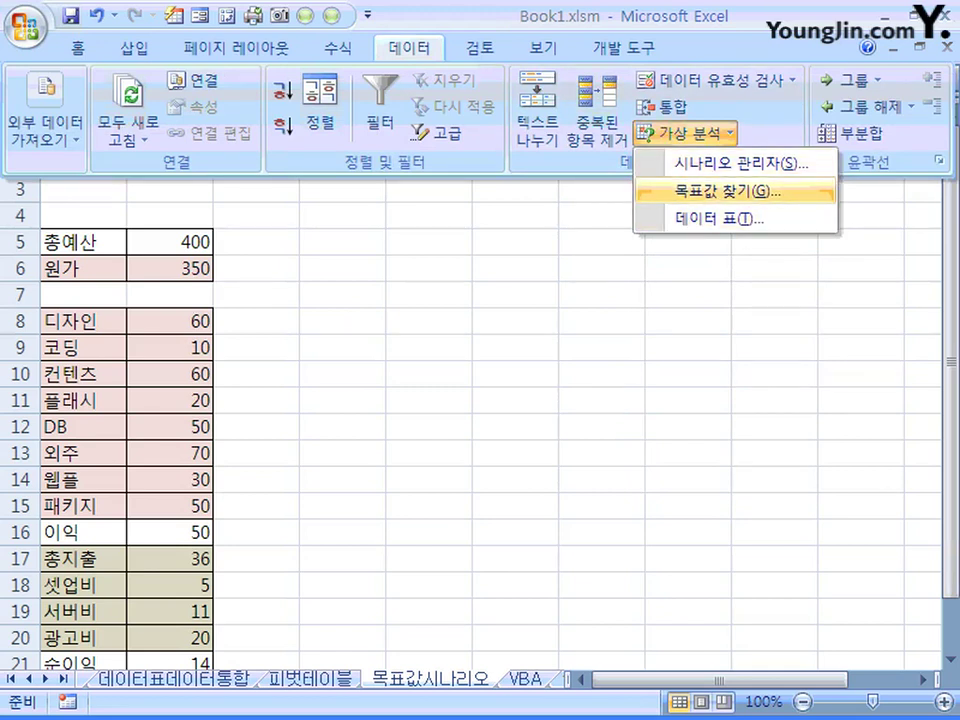
{"action": "left_click", "coordinate": [728, 191]}
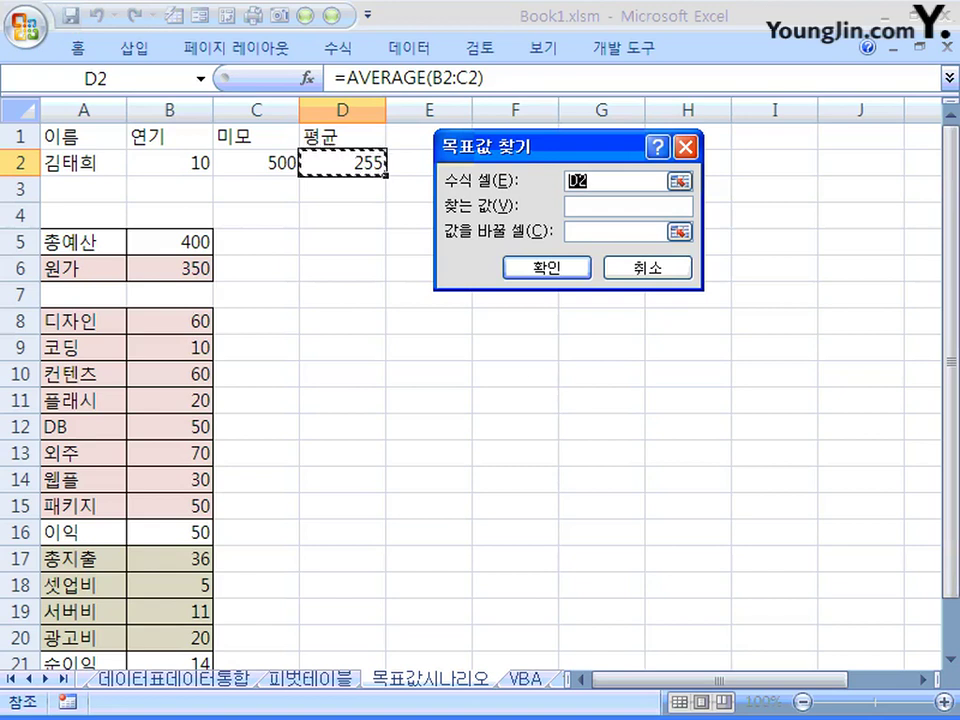
{"action": "left_click", "coordinate": [610, 206]}
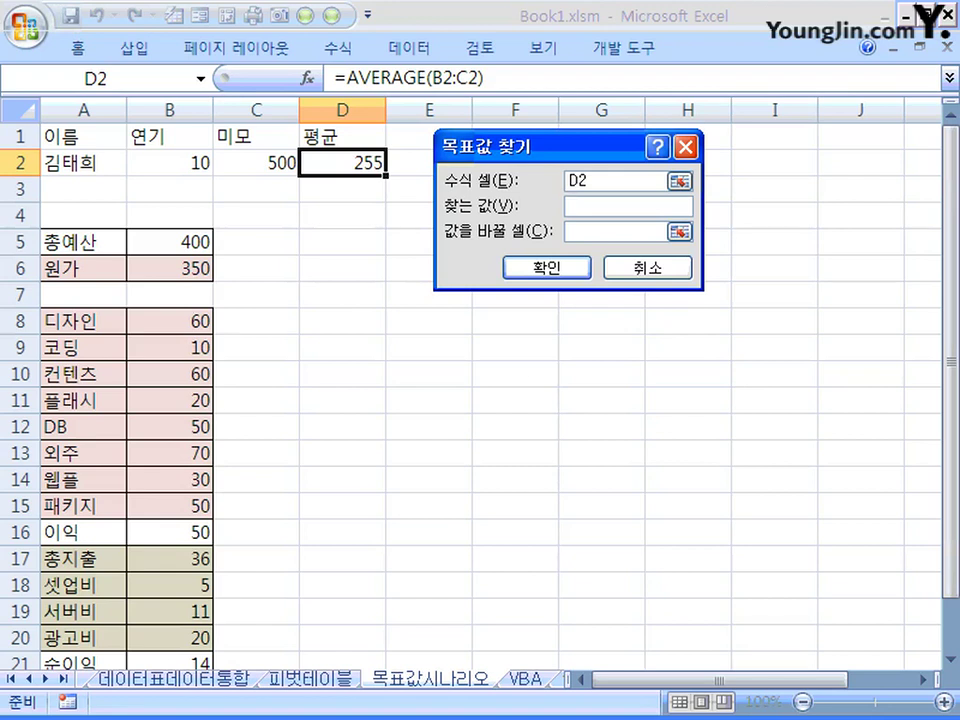
{"action": "type", "text": "300"}
{"action": "left_click", "coordinate": [608, 231]}
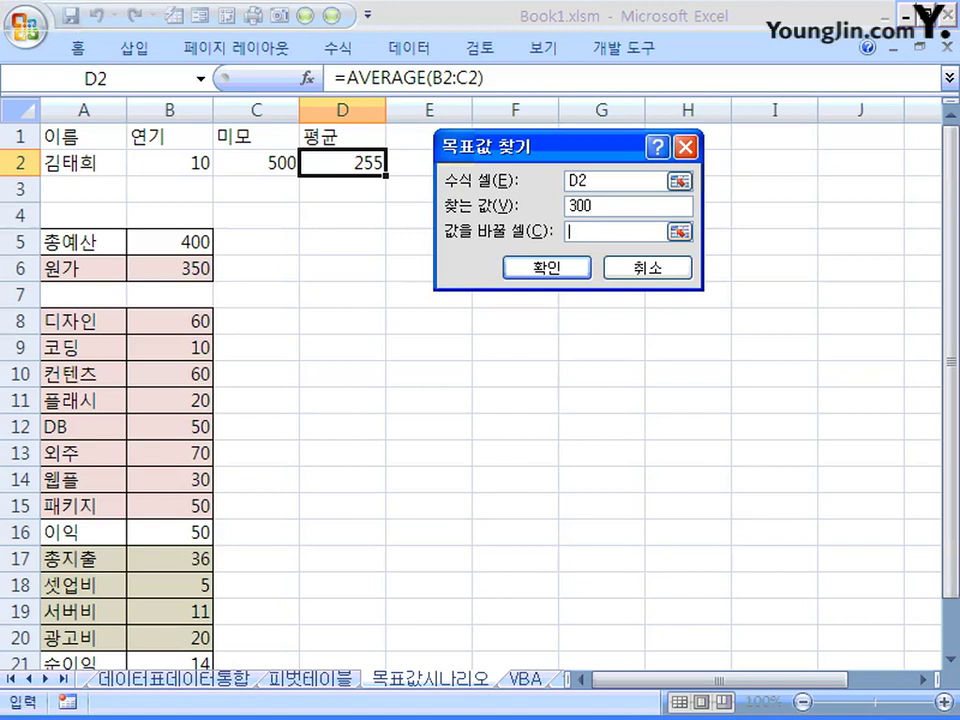
{"action": "left_click", "coordinate": [170, 163]}
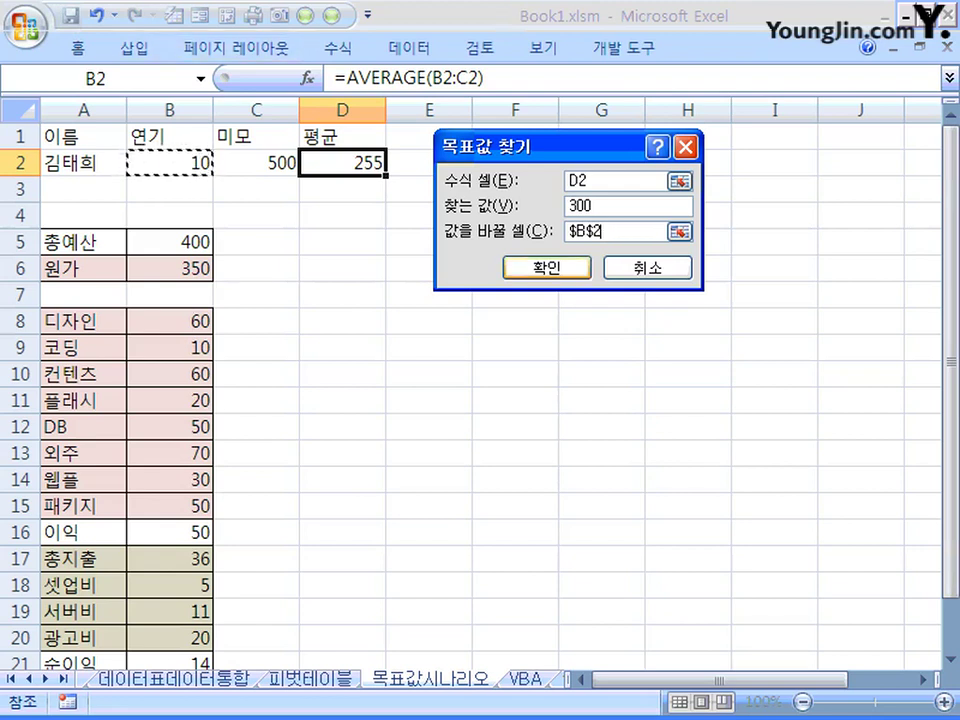
{"action": "key", "text": "Return"}
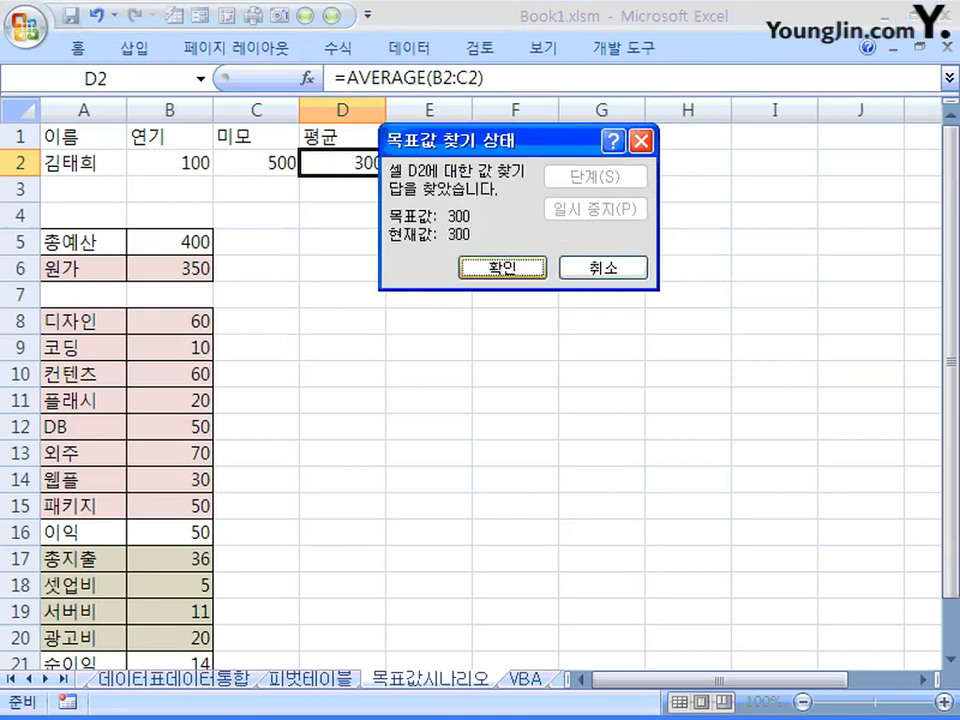
{"action": "left_click_drag", "start_coordinate": [500, 141], "coordinate": [544, 193]}
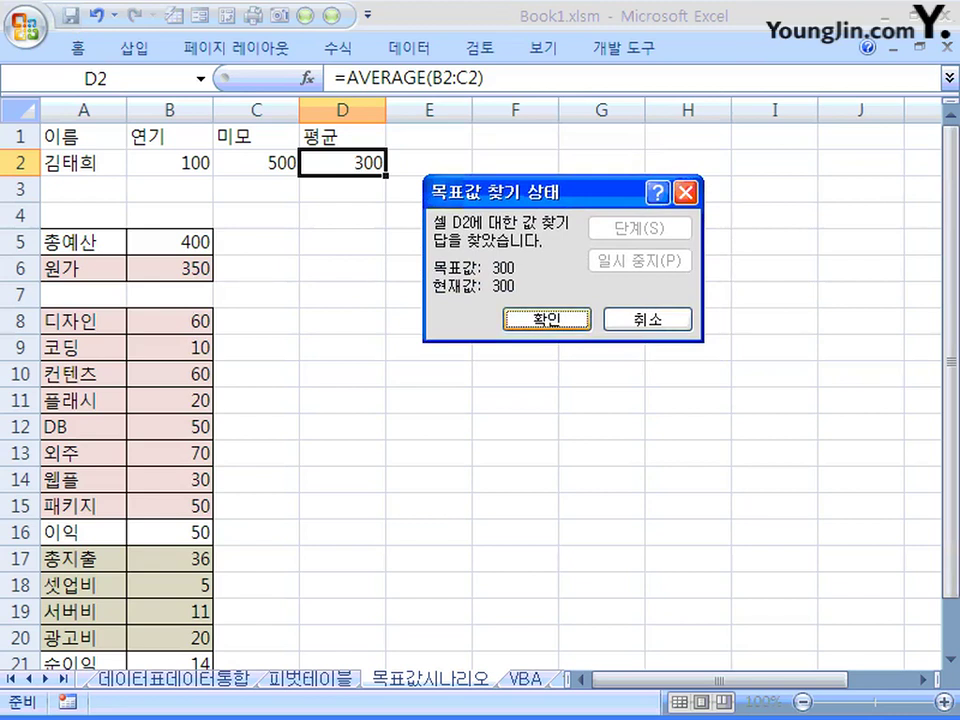
{"action": "key", "text": "Escape"}
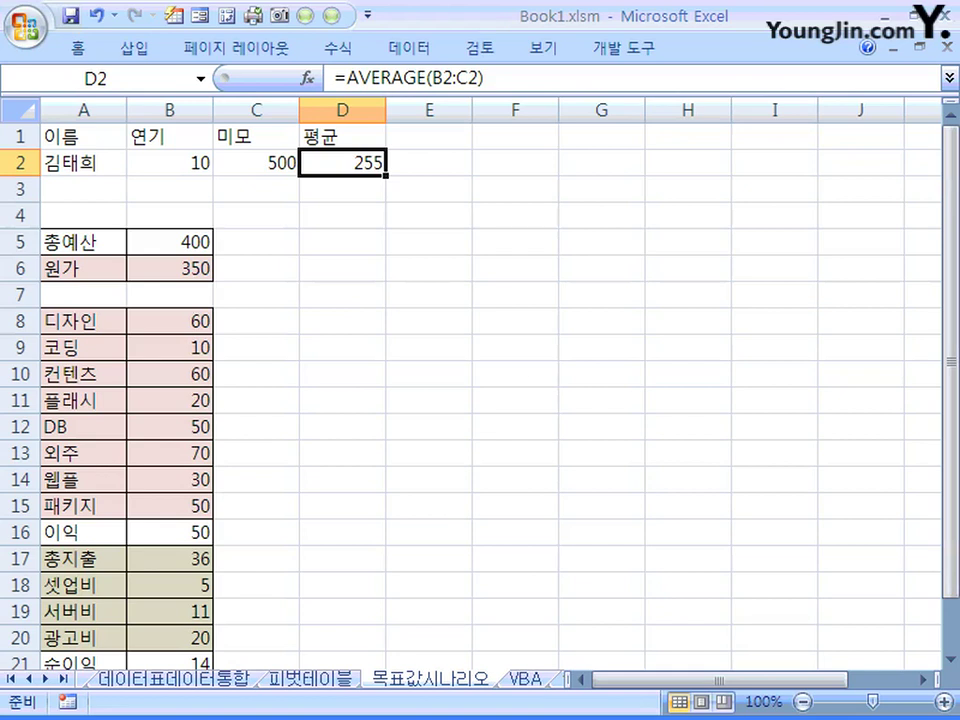
Examine how total budget, cost, profit, total spending and net profit depend on each other through cells B5, B6, B16, B17 and B21.
{"action": "scroll", "coordinate": [480, 400], "scroll_direction": "down", "scroll_amount": 1}
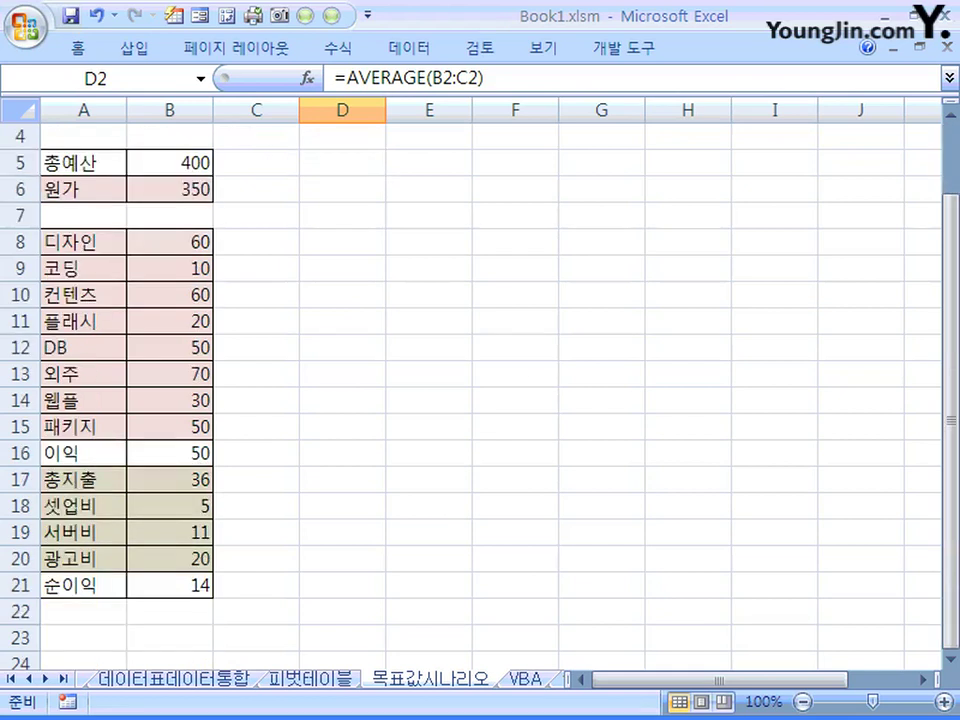
{"action": "scroll", "coordinate": [480, 400], "scroll_direction": "down", "scroll_amount": 1}
{"action": "scroll", "coordinate": [480, 400], "scroll_direction": "up", "scroll_amount": 1}
{"action": "left_click", "coordinate": [169, 189]}
{"action": "left_click", "coordinate": [169, 163]}
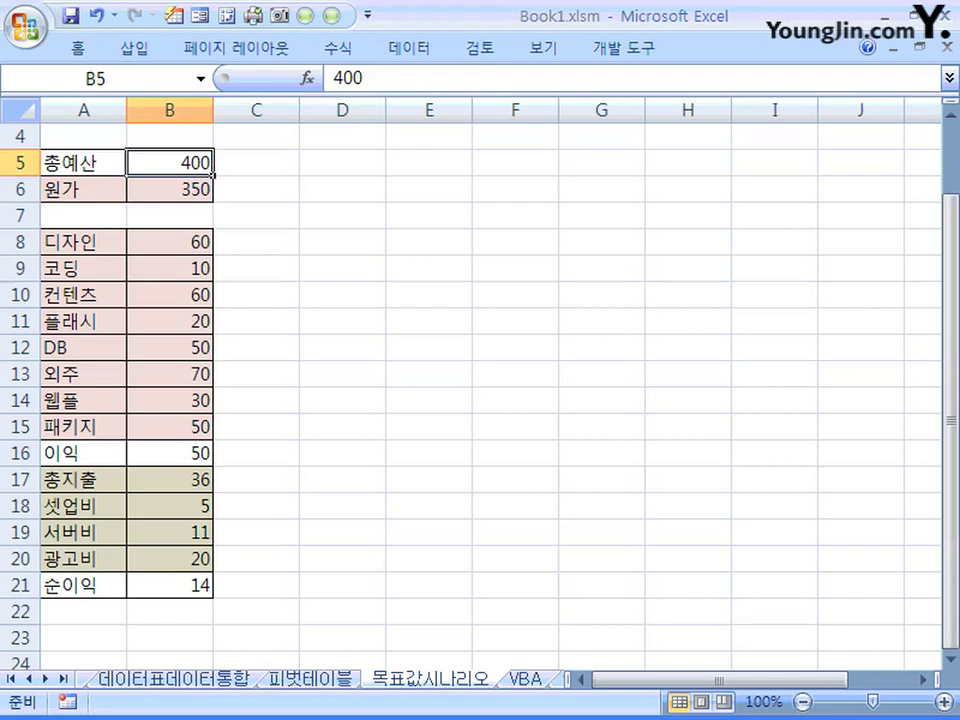
{"action": "left_click", "coordinate": [169, 189]}
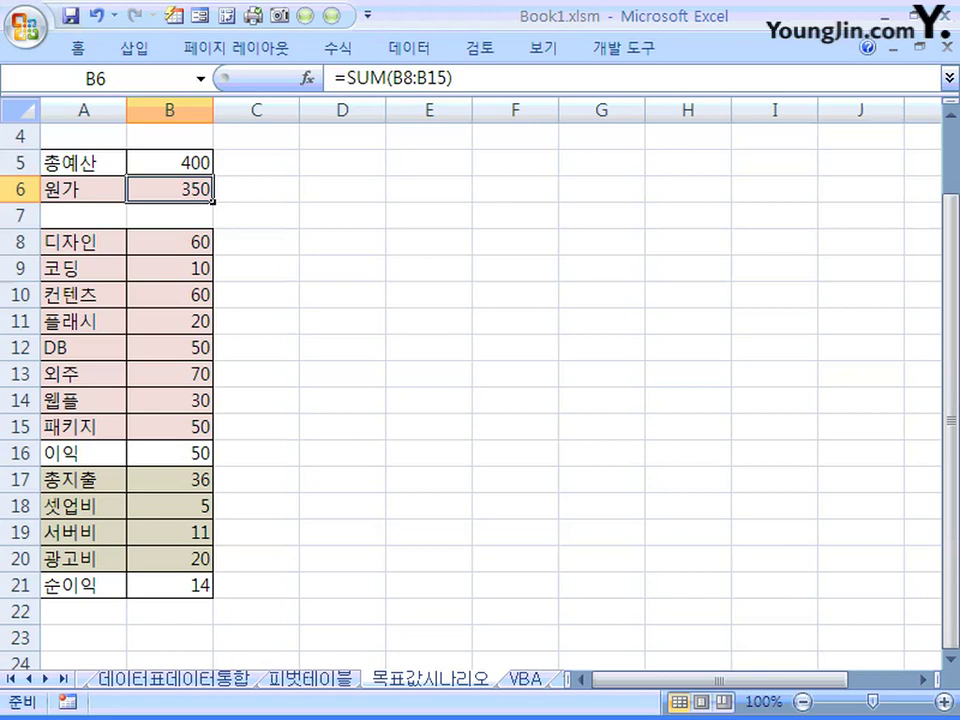
{"action": "left_click", "coordinate": [169, 454]}
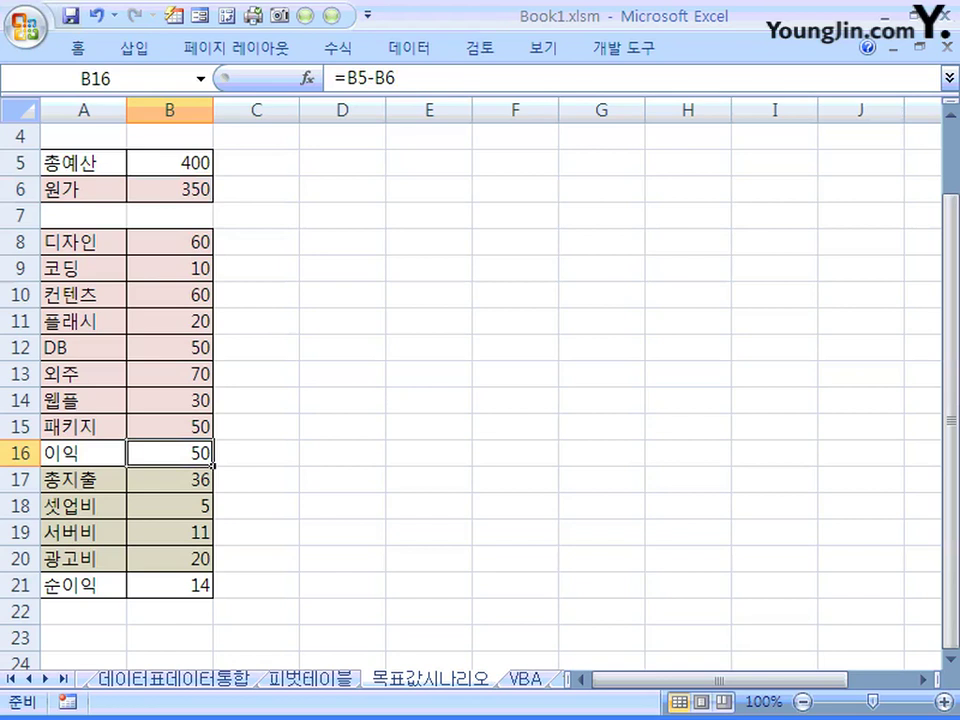
{"action": "left_click", "coordinate": [169, 480]}
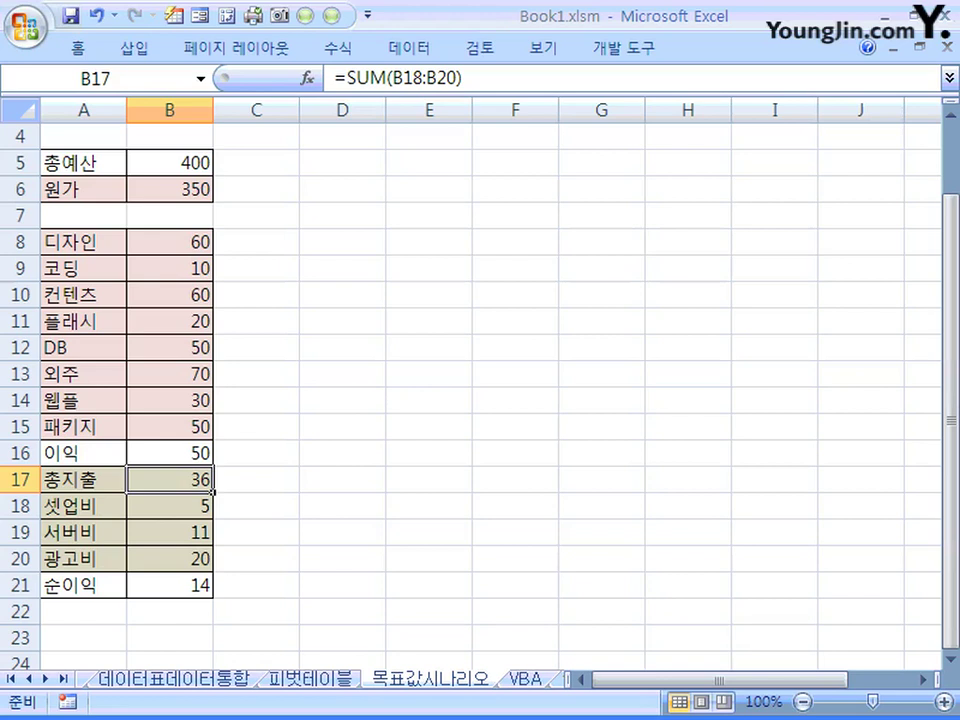
{"action": "left_click", "coordinate": [170, 586]}
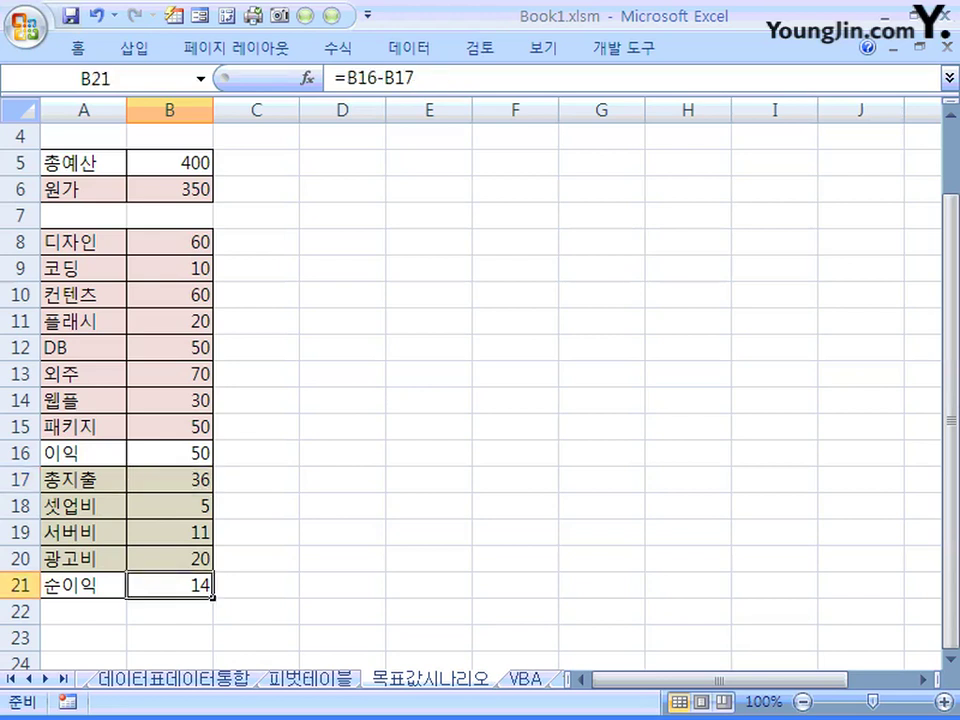
{"action": "left_click", "coordinate": [170, 454]}
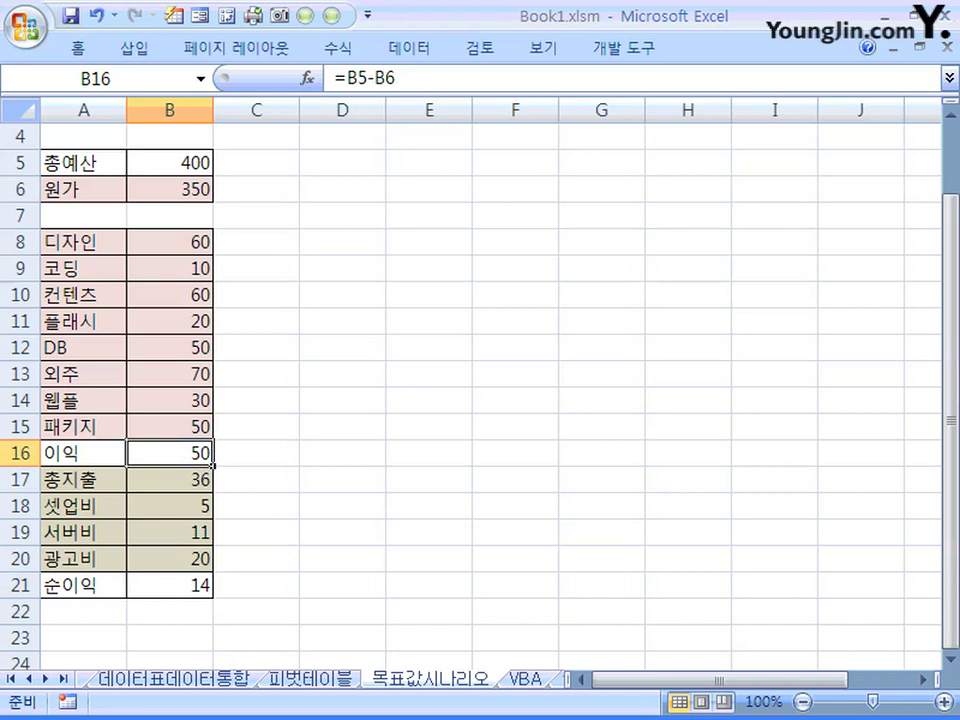
{"action": "left_click", "coordinate": [170, 586]}
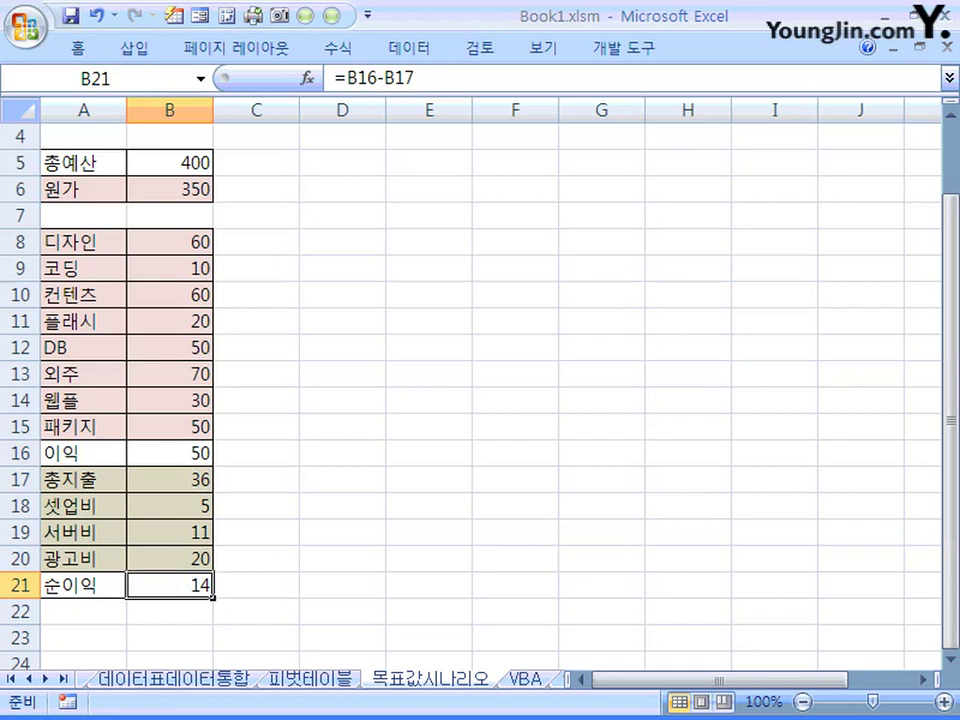
{"action": "left_click", "coordinate": [170, 480]}
{"action": "left_click", "coordinate": [170, 453]}
{"action": "left_click", "coordinate": [170, 189]}
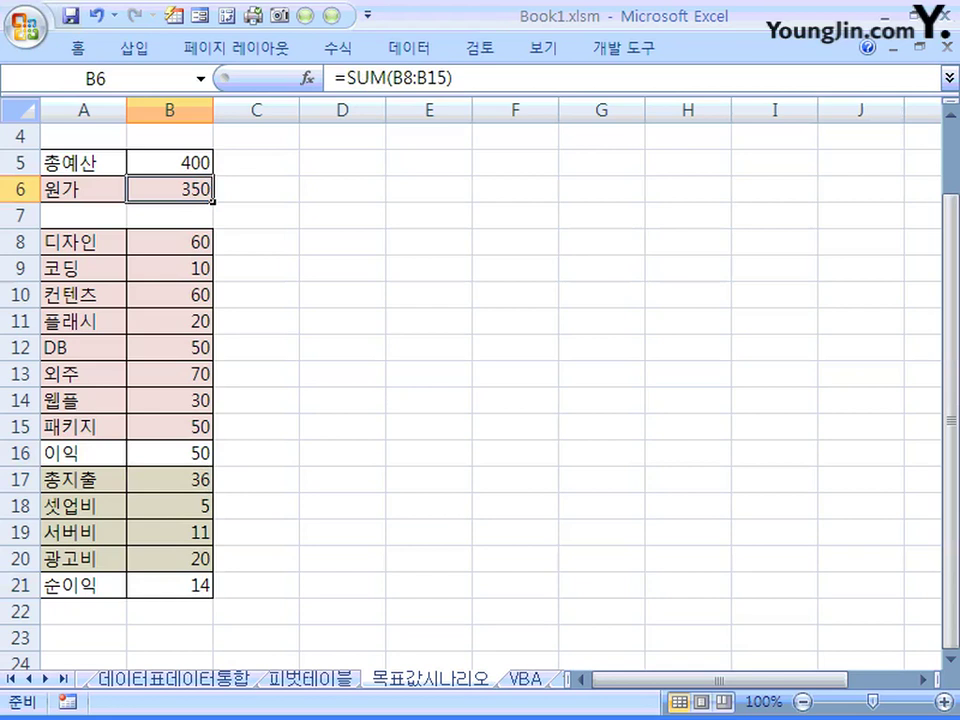
{"action": "left_click", "coordinate": [170, 586]}
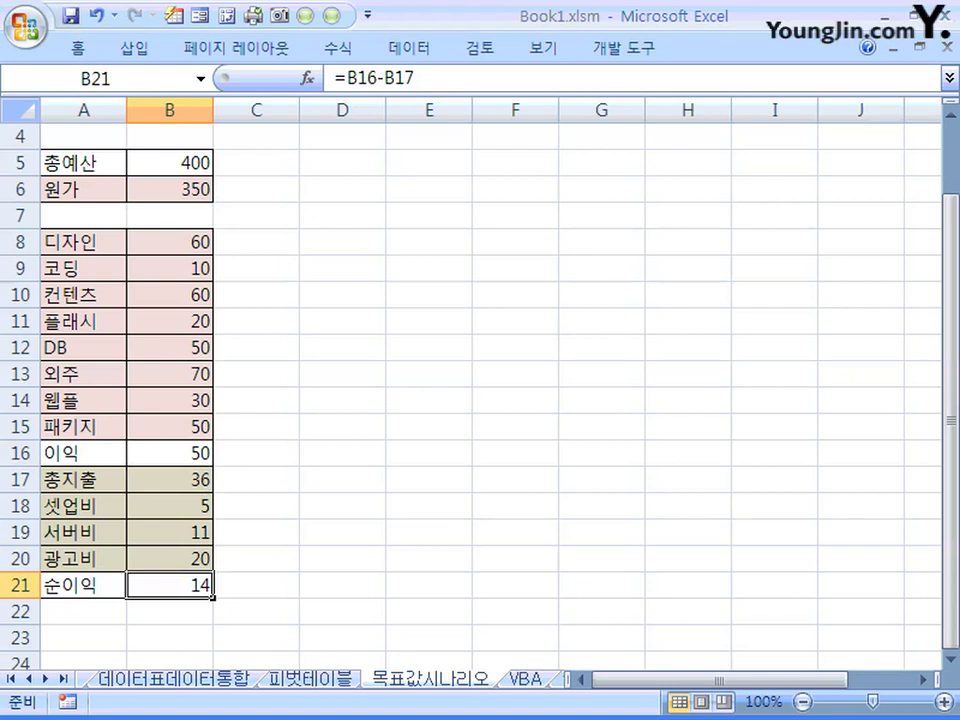
{"action": "left_click", "coordinate": [170, 163]}
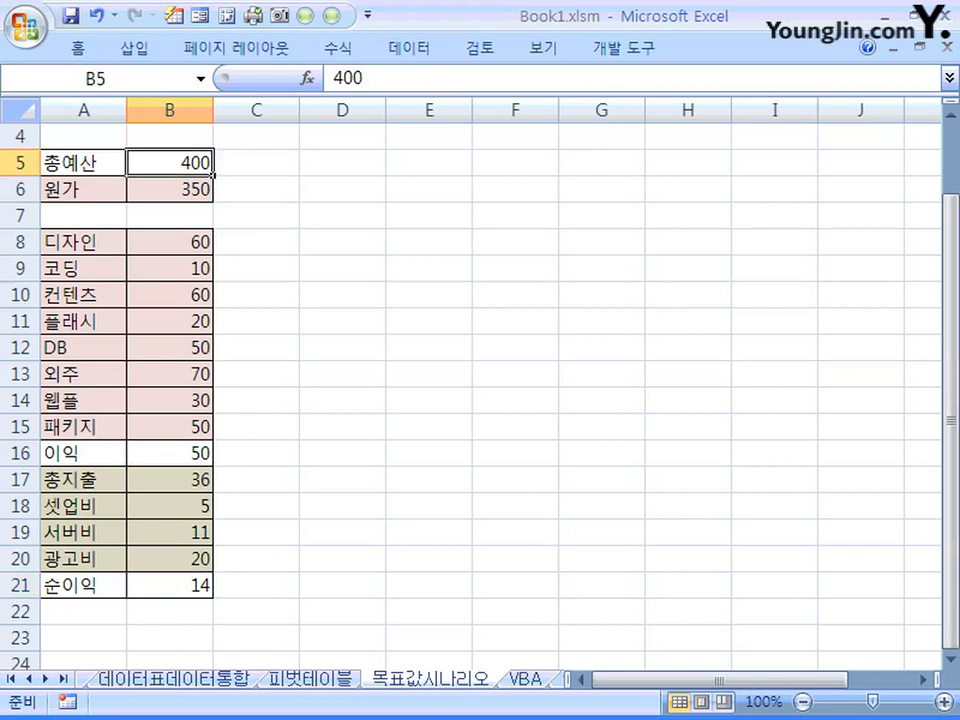
{"action": "left_click_drag", "start_coordinate": [170, 162], "coordinate": [170, 188]}
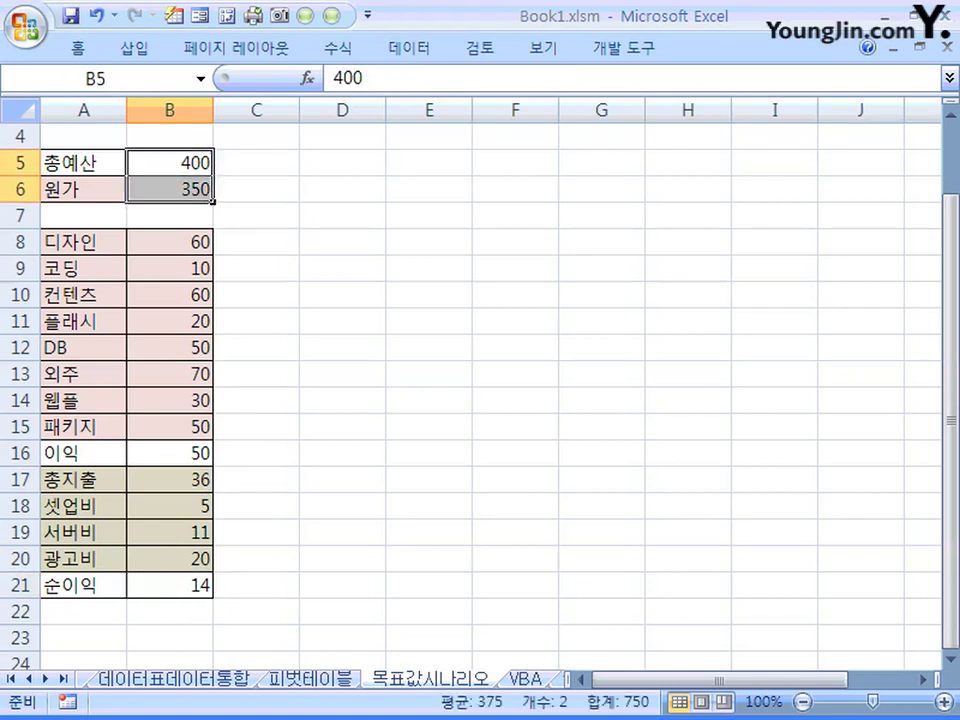
{"action": "left_click", "coordinate": [170, 189]}
{"action": "left_click", "coordinate": [170, 163]}
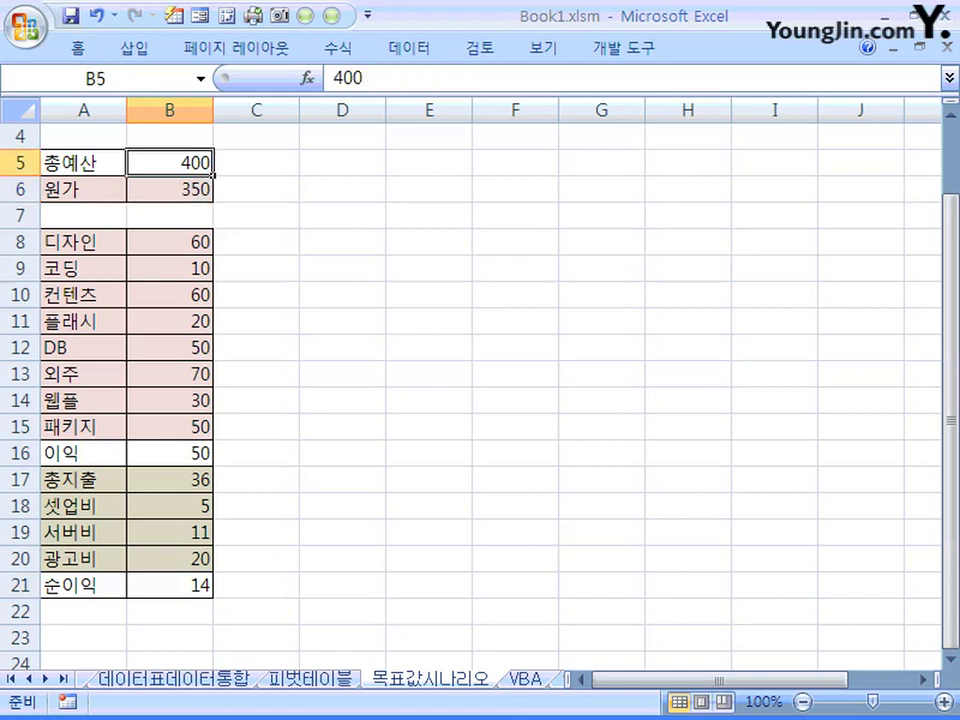
{"action": "left_click", "coordinate": [170, 189]}
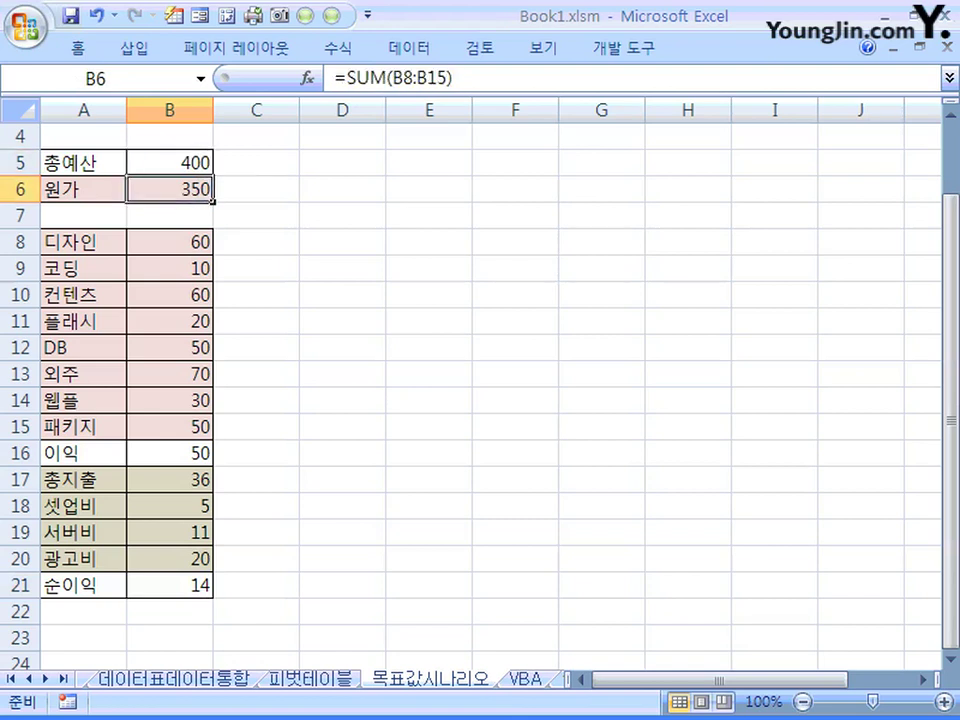
{"action": "left_click", "coordinate": [170, 163]}
{"action": "left_click", "coordinate": [170, 189]}
{"action": "left_click", "coordinate": [170, 454]}
{"action": "left_click", "coordinate": [170, 586]}
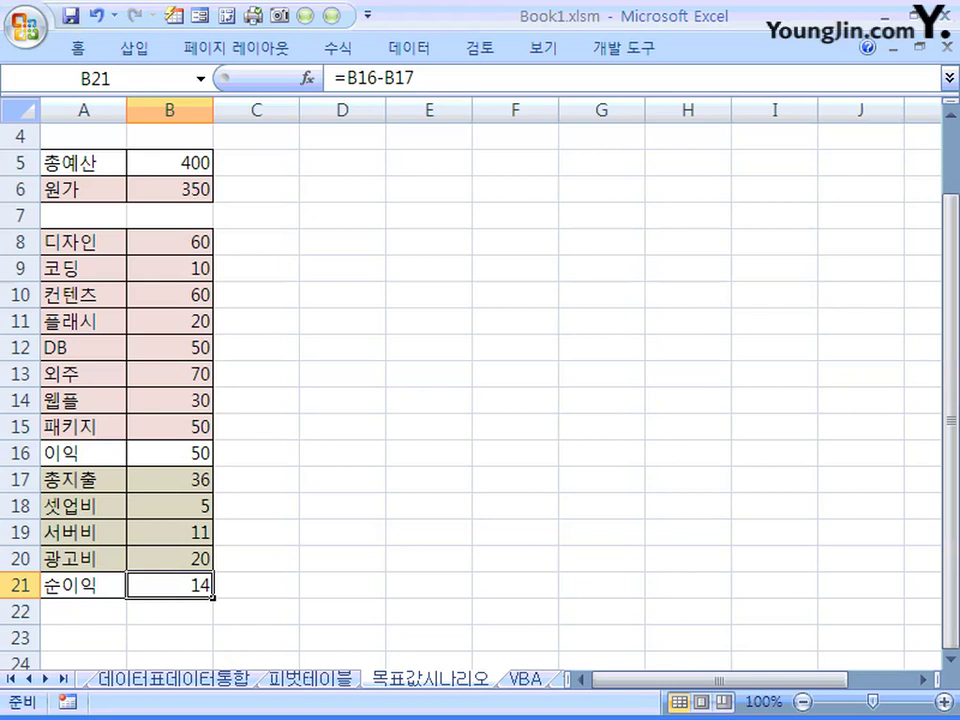
{"action": "left_click", "coordinate": [342, 163]}
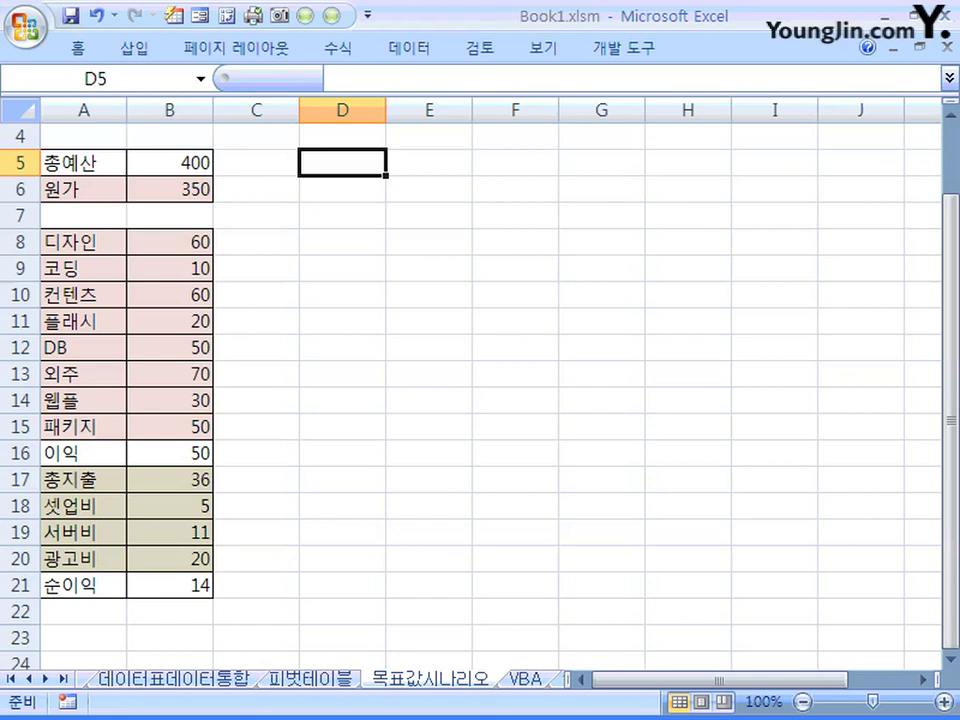
{"action": "type", "text": "최"}
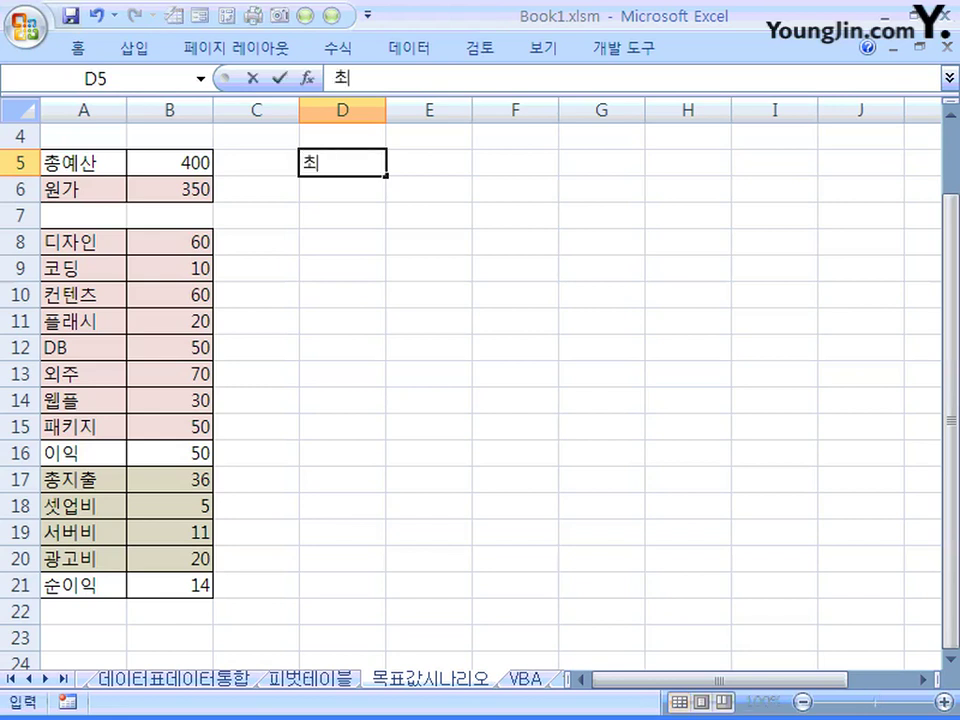
{"action": "key", "text": "BackSpace"}
{"action": "key", "text": "BackSpace"}
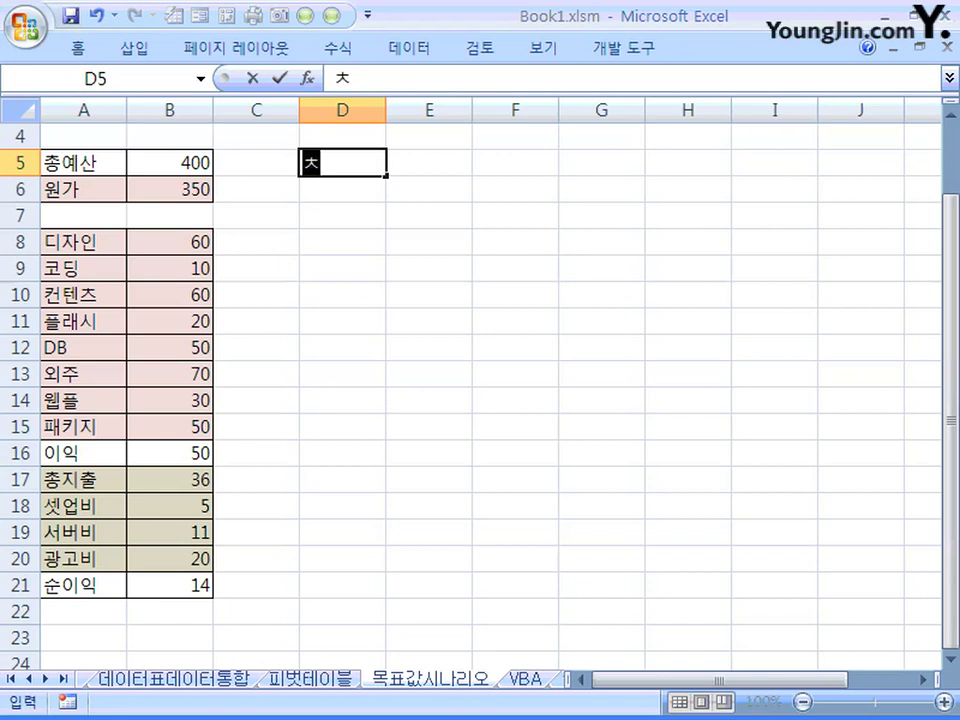
{"action": "key", "text": "Escape"}
{"action": "key", "text": "Left"}
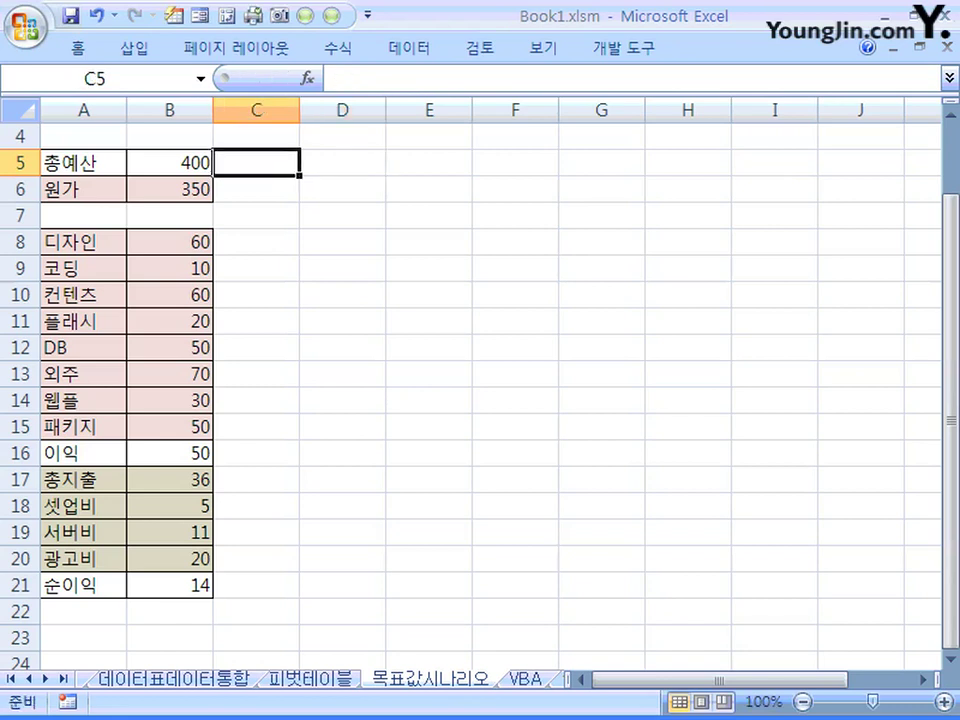
{"action": "key", "text": "Right"}
{"action": "key", "text": "Right"}
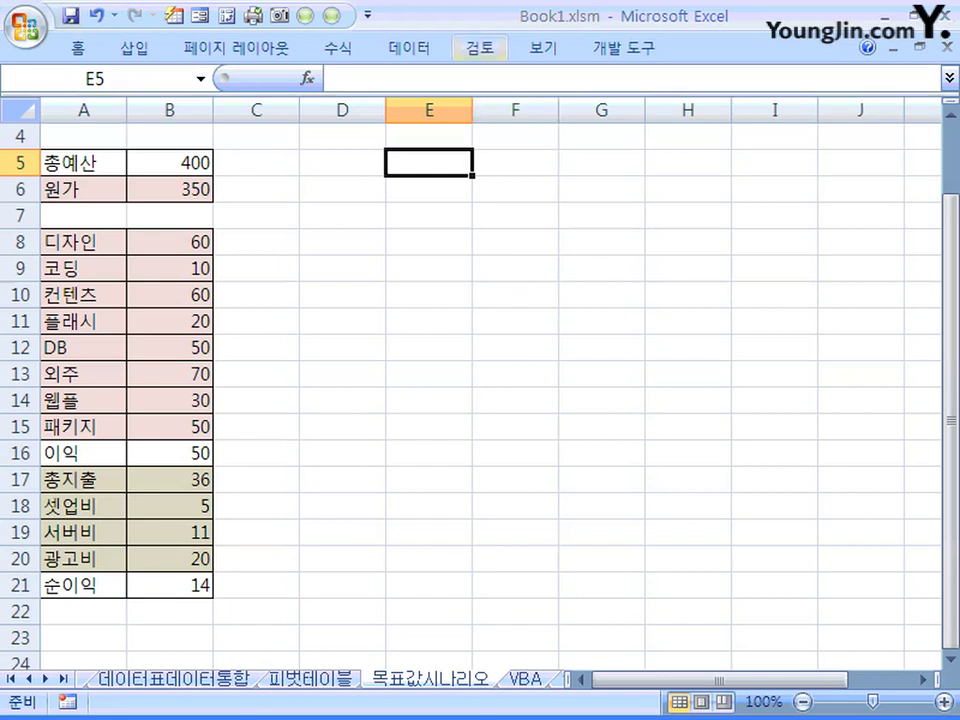
Define a scenario named 최대투자 in the Scenario Manager with B5:B6 as its changing cells.
{"action": "left_click", "coordinate": [409, 47]}
{"action": "left_click", "coordinate": [683, 132]}
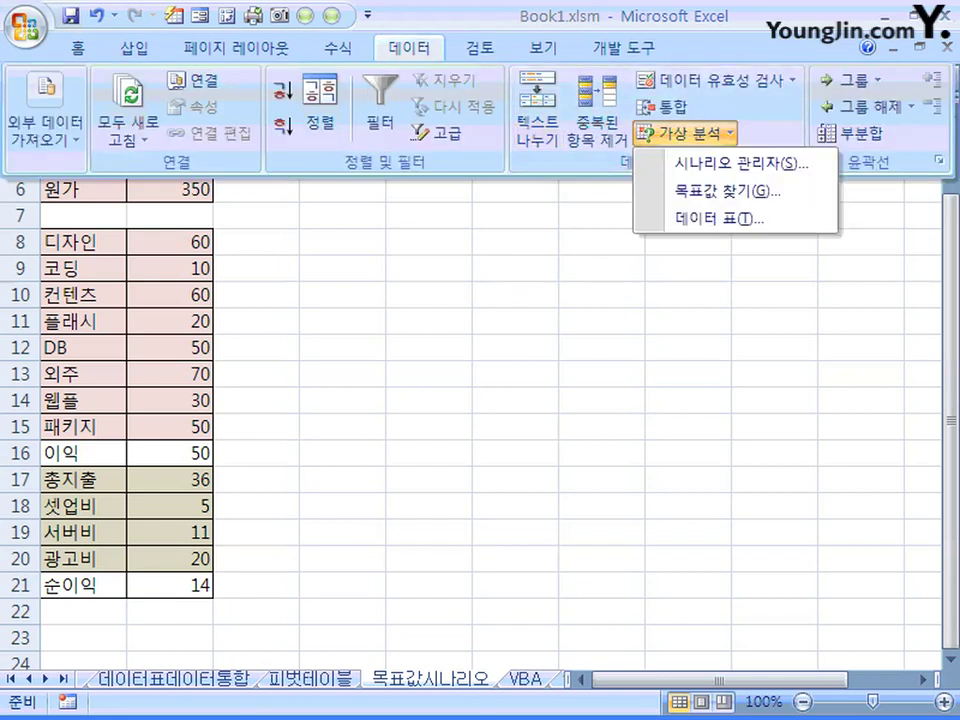
{"action": "left_click", "coordinate": [724, 163]}
{"action": "left_click_drag", "start_coordinate": [620, 74], "coordinate": [622, 164]}
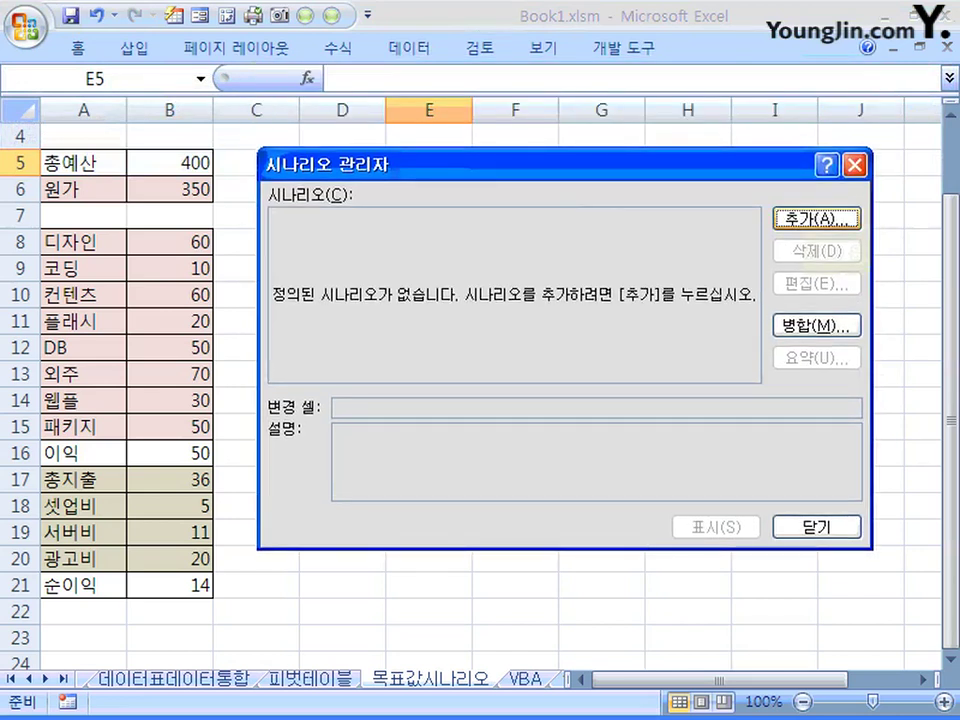
{"action": "left_click", "coordinate": [817, 219]}
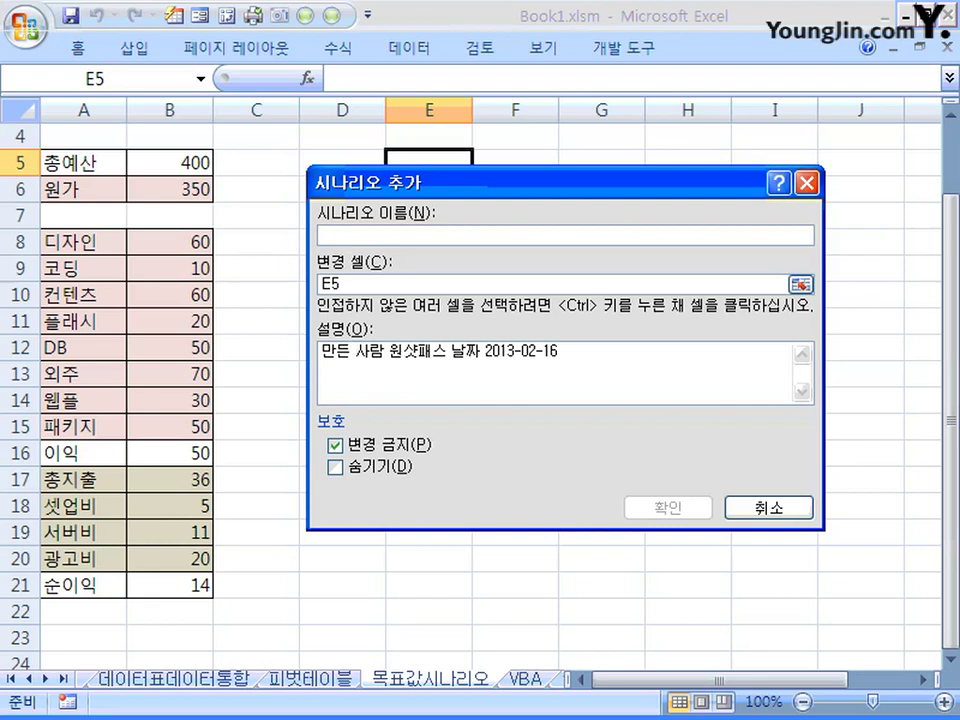
{"action": "type", "text": "최"}
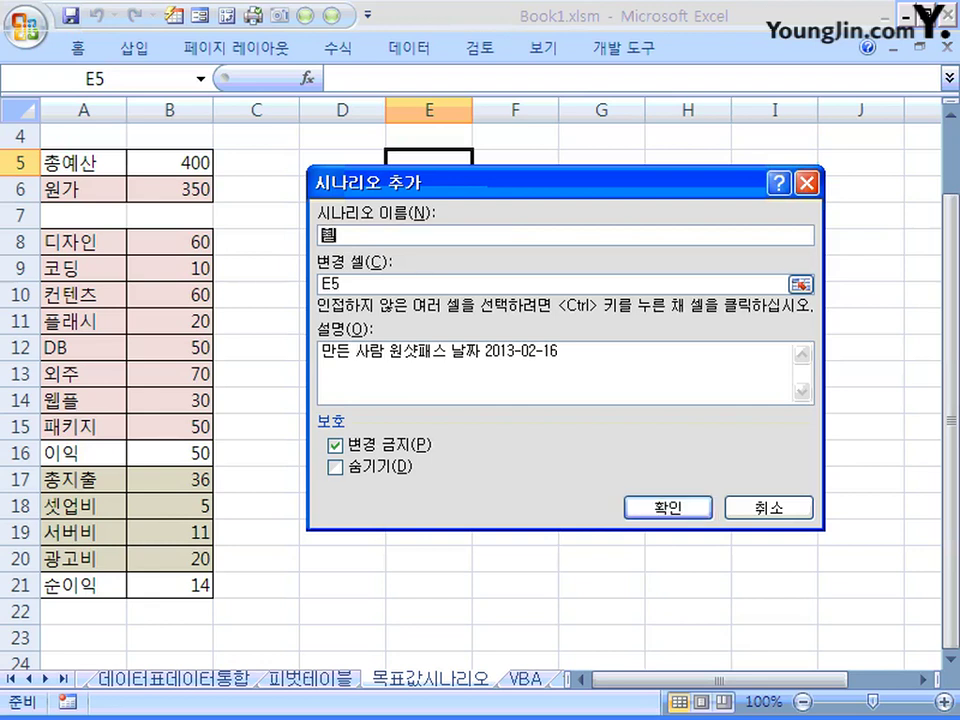
{"action": "type", "text": "대투자"}
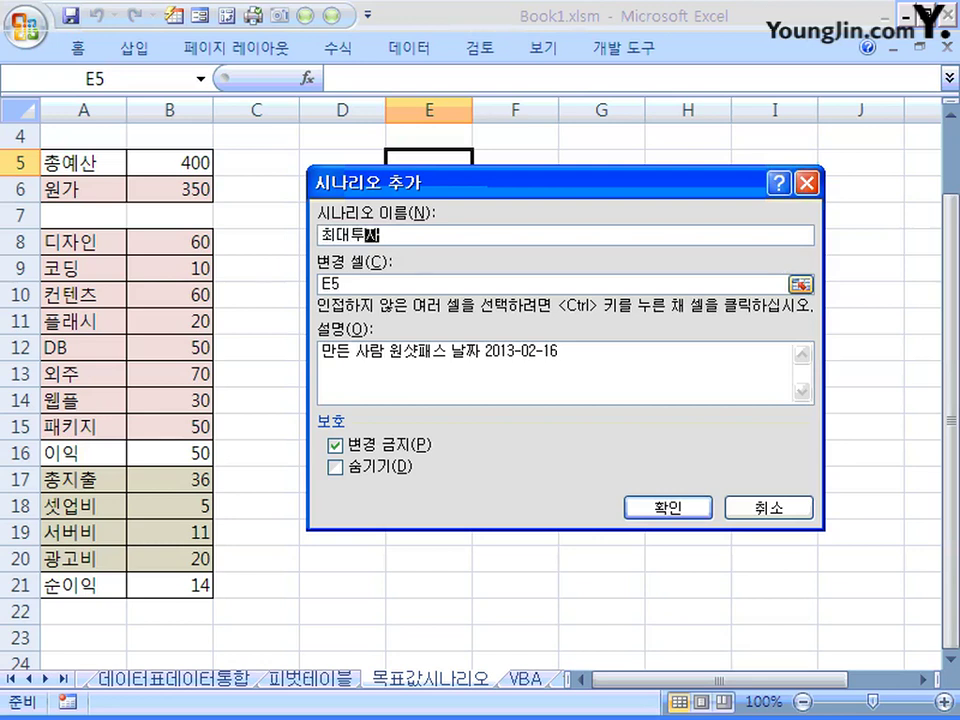
{"action": "key", "text": "Tab"}
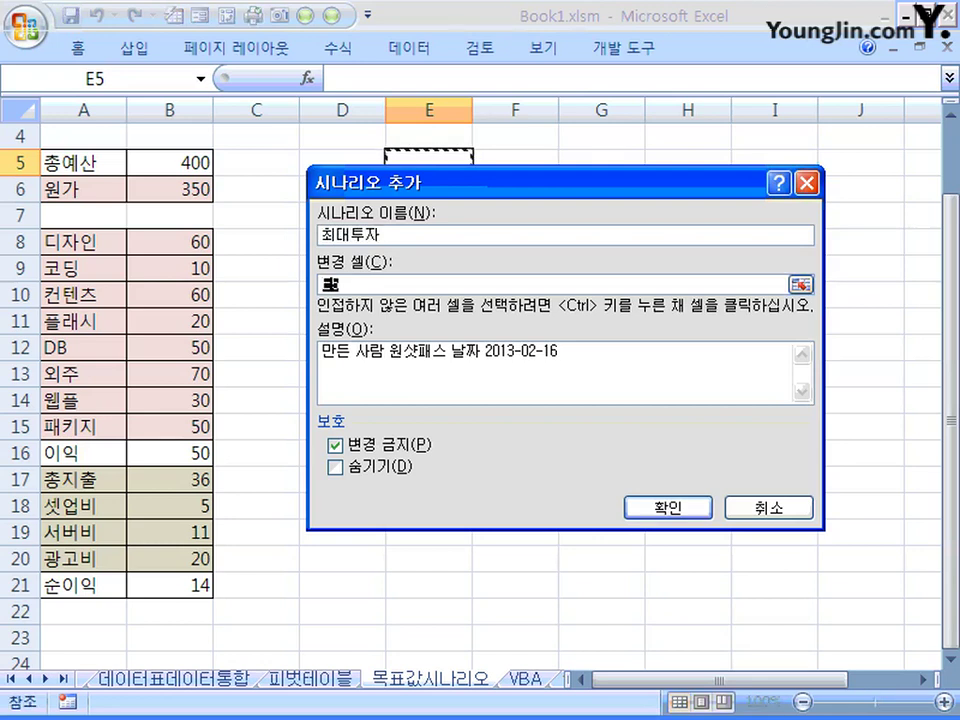
{"action": "left_click", "coordinate": [170, 163]}
{"action": "left_click_drag", "start_coordinate": [170, 161], "coordinate": [170, 188]}
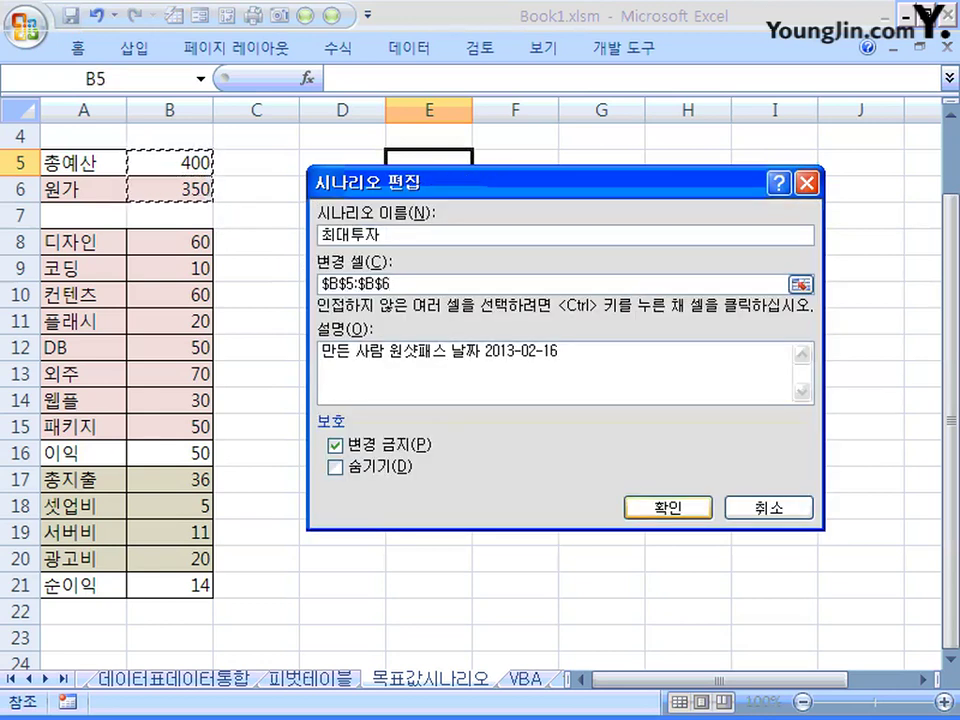
{"action": "key", "text": "Return"}
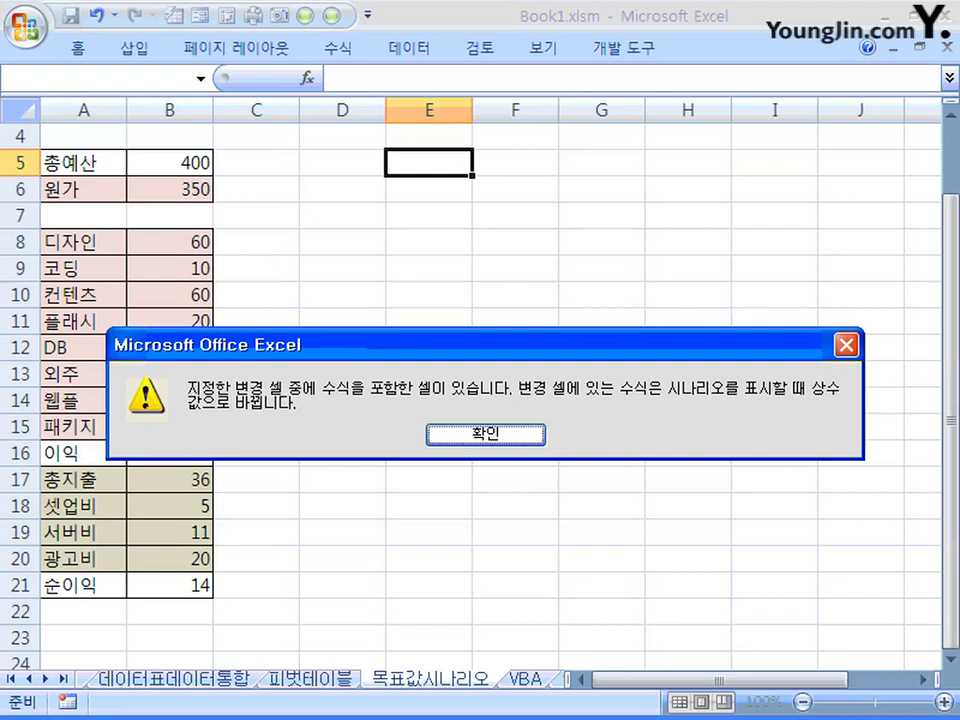
Set the 최대투자 scenario values to 500 for B5 and 200 for B6, and save the scenario.
{"action": "left_click_drag", "start_coordinate": [440, 345], "coordinate": [608, 295]}
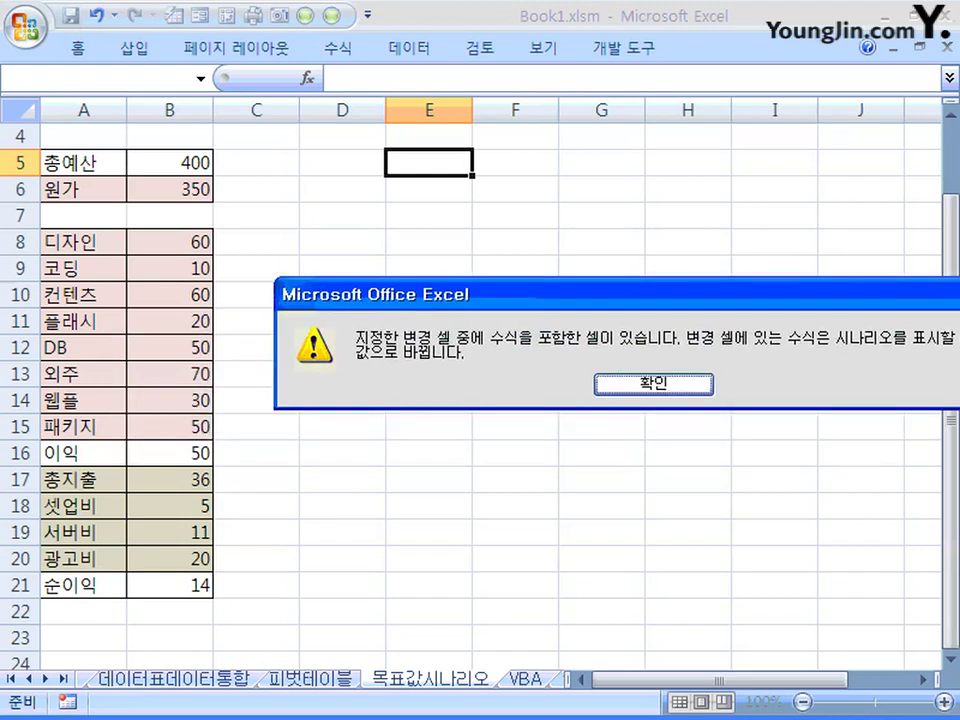
{"action": "left_click_drag", "start_coordinate": [375, 294], "coordinate": [287, 324]}
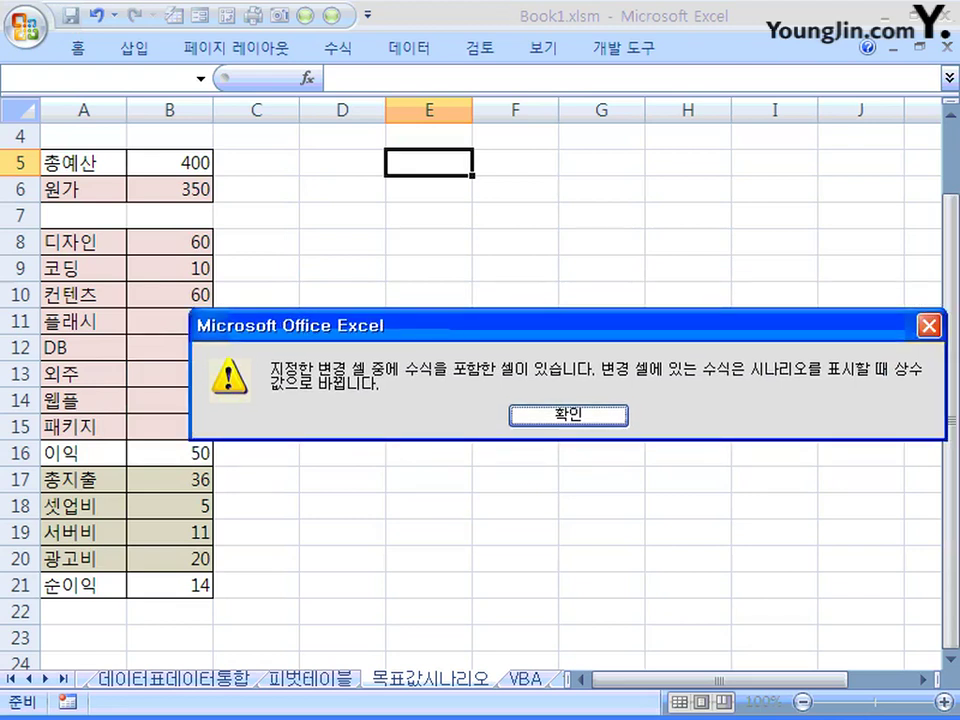
{"action": "left_click_drag", "start_coordinate": [287, 324], "coordinate": [154, 361]}
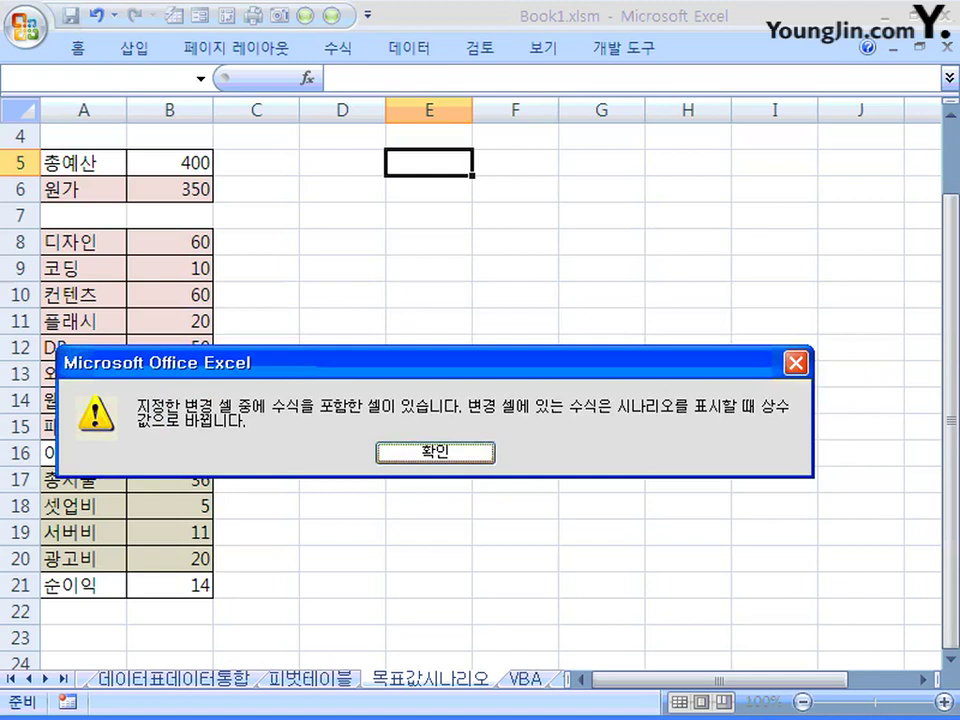
{"action": "key", "text": "Return"}
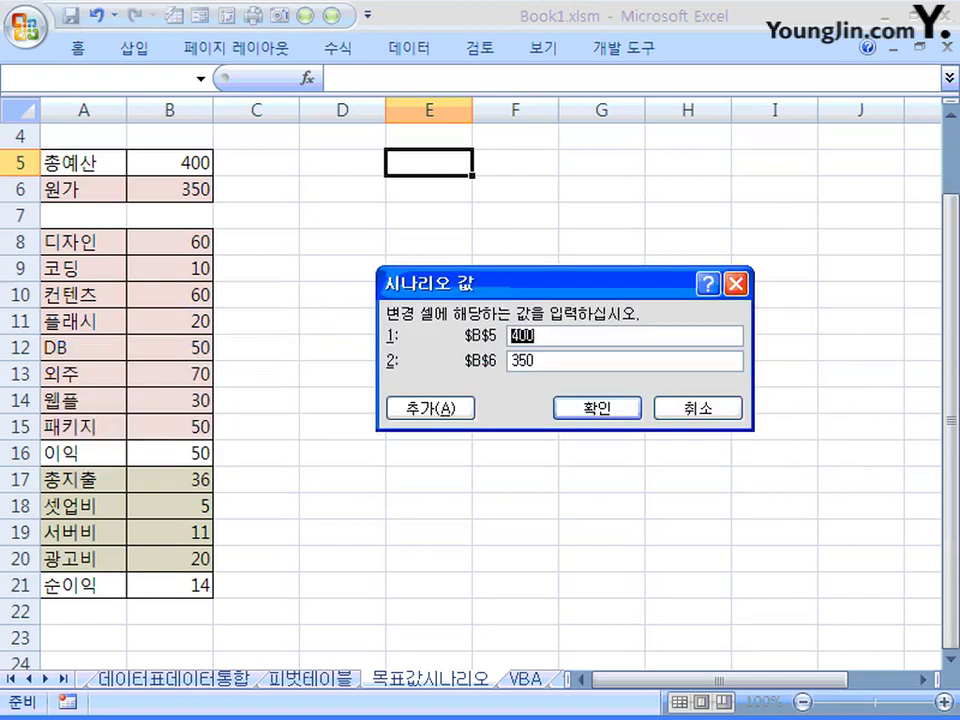
{"action": "left_click_drag", "start_coordinate": [500, 284], "coordinate": [424, 258]}
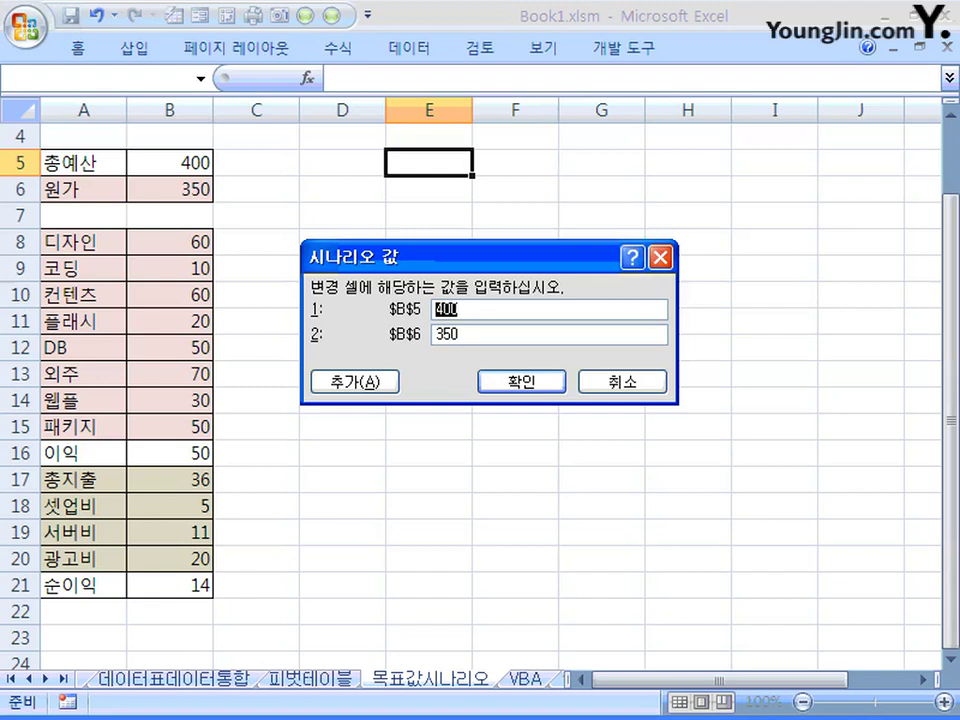
{"action": "type", "text": "500"}
{"action": "key", "text": "Tab"}
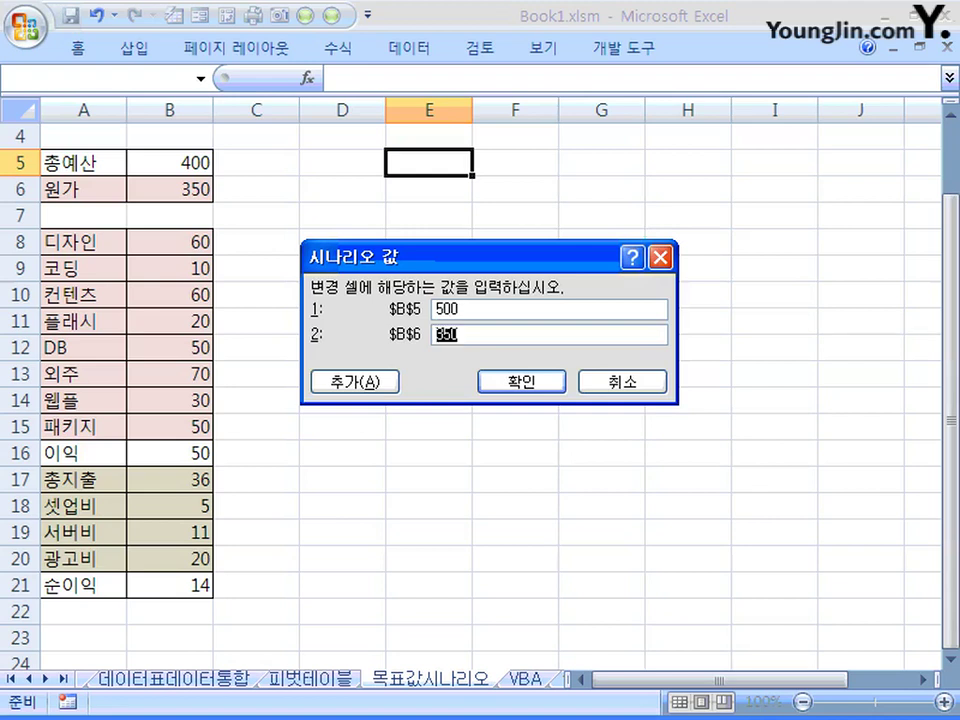
{"action": "type", "text": "200"}
{"action": "left_click", "coordinate": [355, 381]}
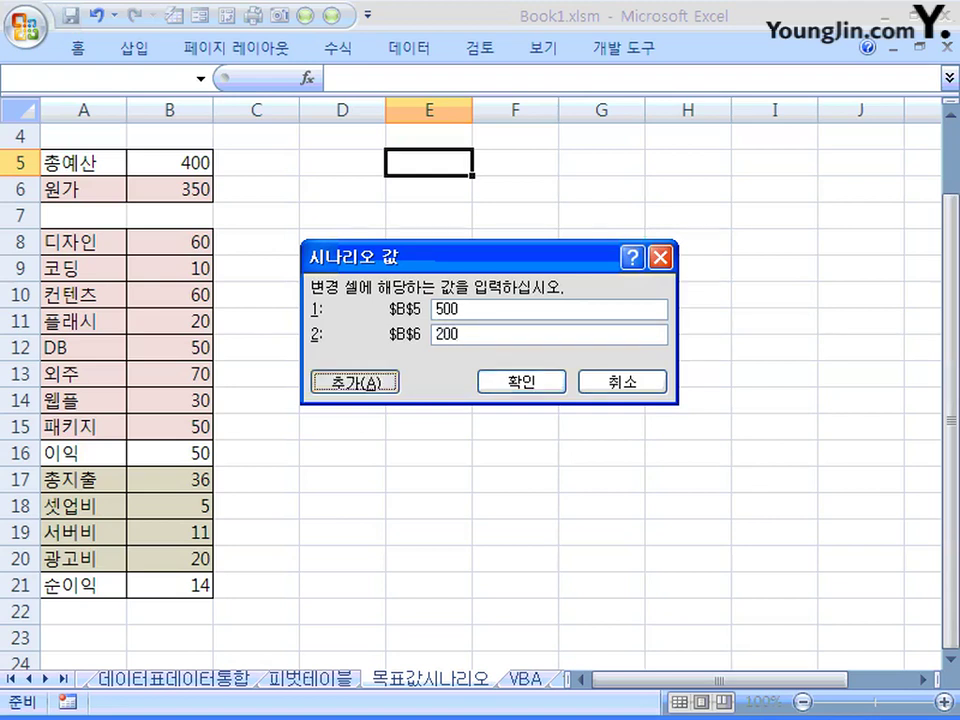
Add a scenario named 최대효율투자 for B5:B6, keeping the offered values 400 and 350.
{"action": "left_click_drag", "start_coordinate": [450, 157], "coordinate": [524, 207]}
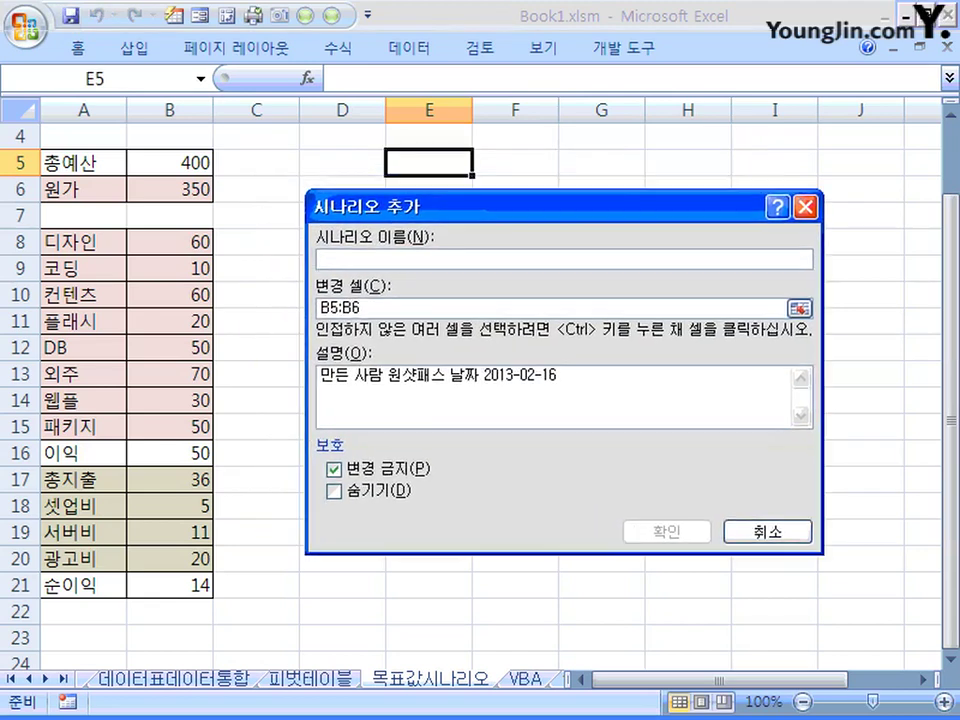
{"action": "type", "text": "최"}
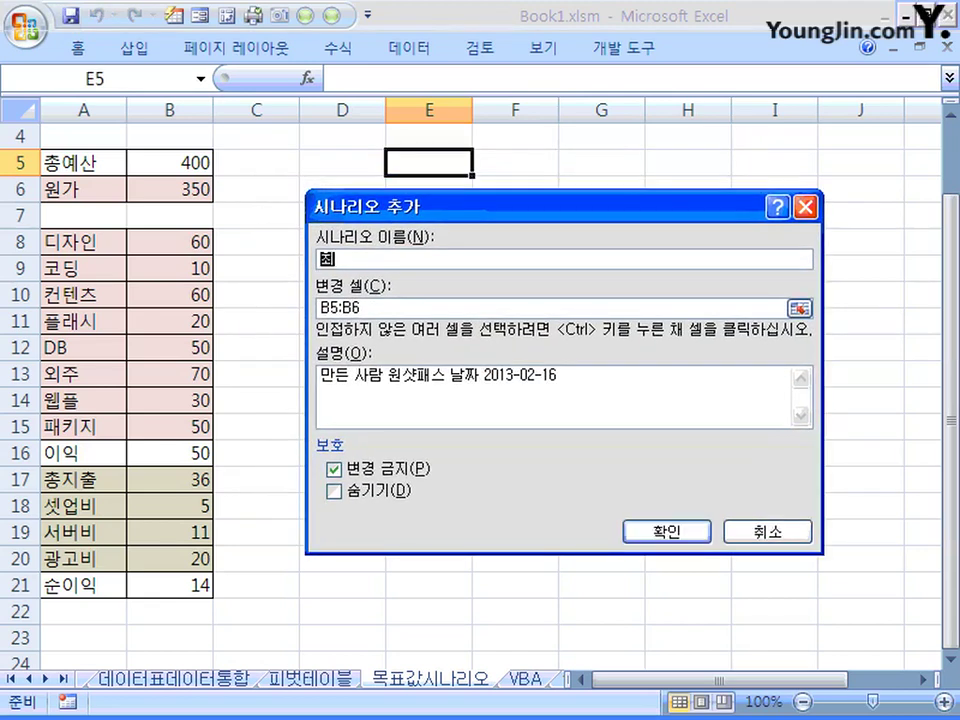
{"action": "type", "text": "대효율투자"}
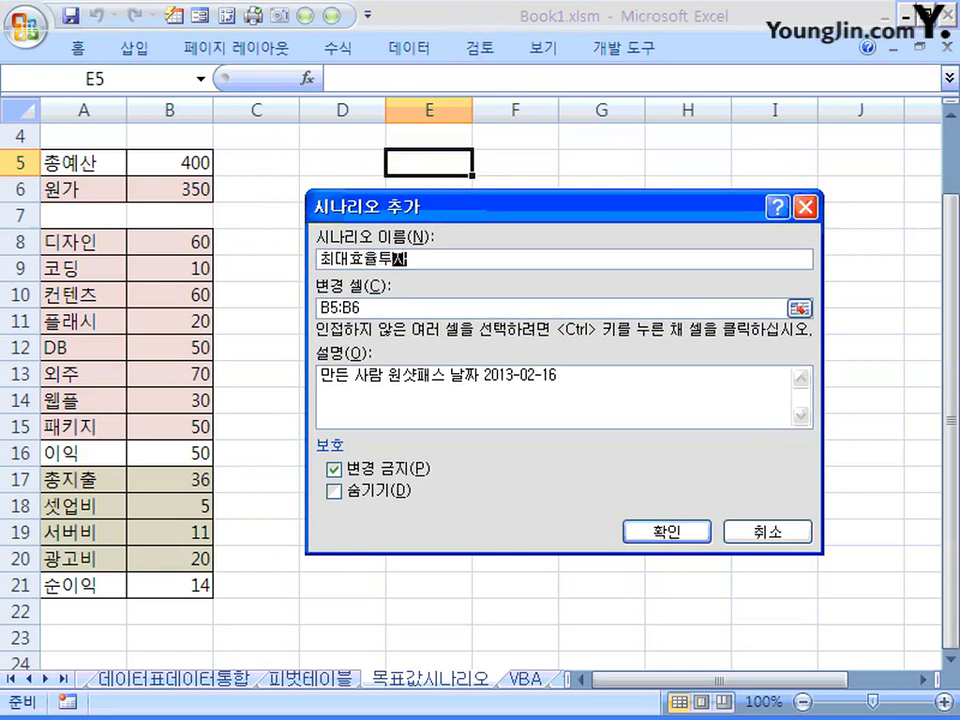
{"action": "key", "text": "Return"}
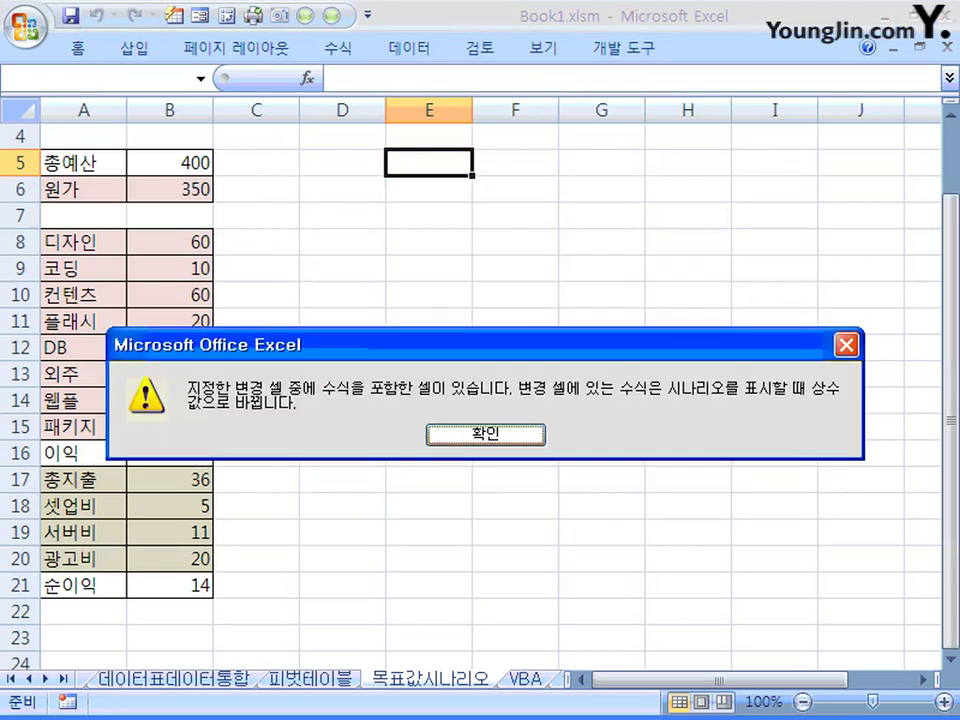
{"action": "key", "text": "Return"}
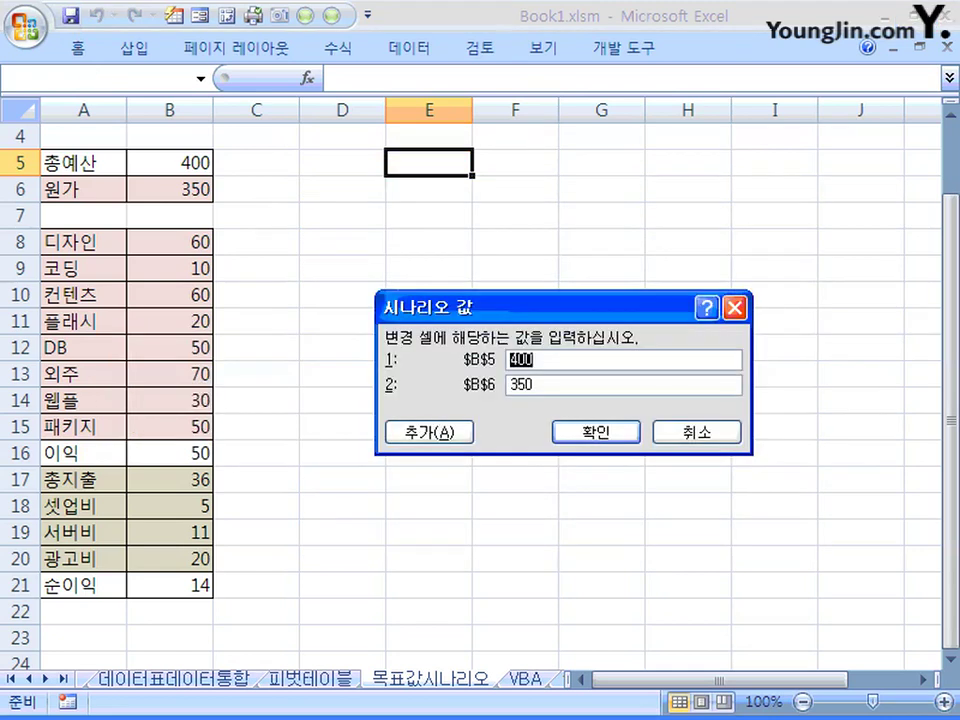
{"action": "key", "text": "Return"}
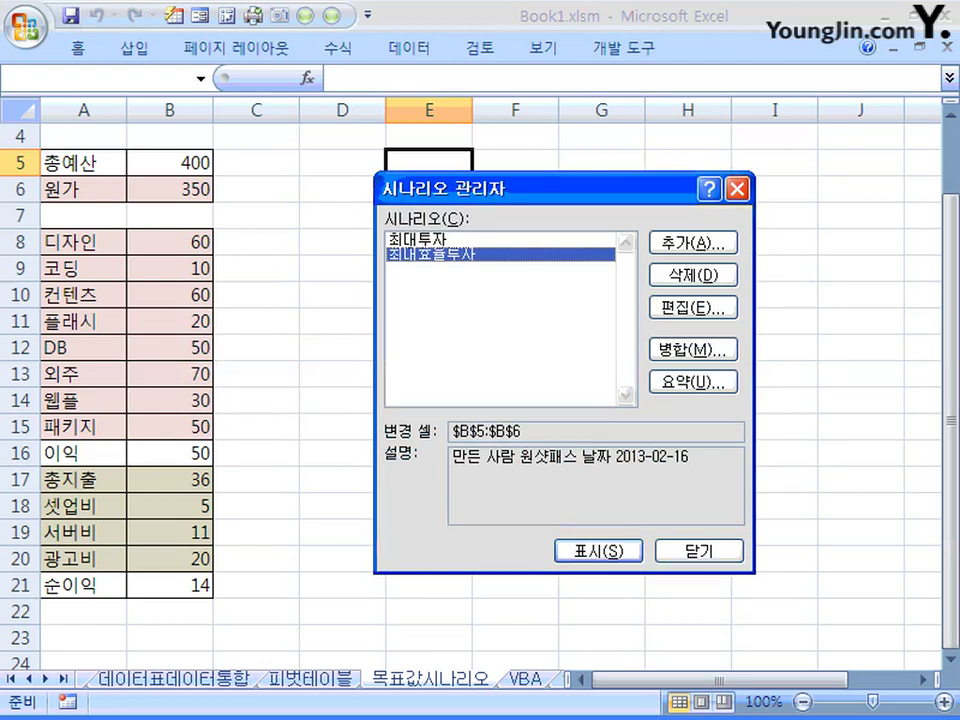
Add a scenario named 최소효율투자 for B5:B6 with the value 300 for both cells.
{"action": "left_click", "coordinate": [693, 243]}
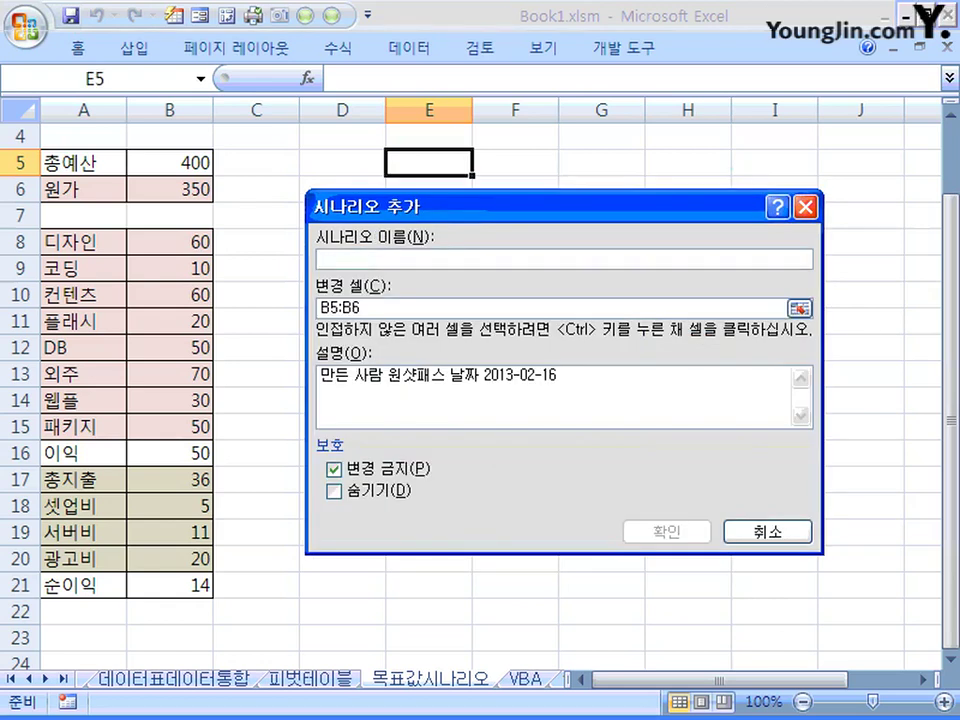
{"action": "type", "text": "최소효율"}
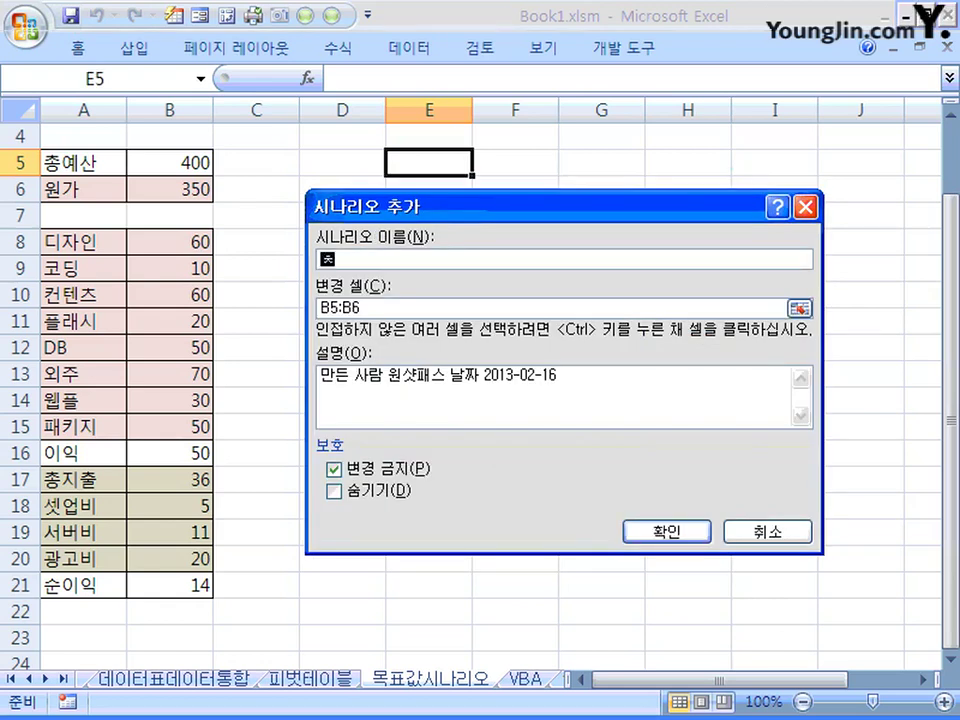
{"action": "type", "text": "투사"}
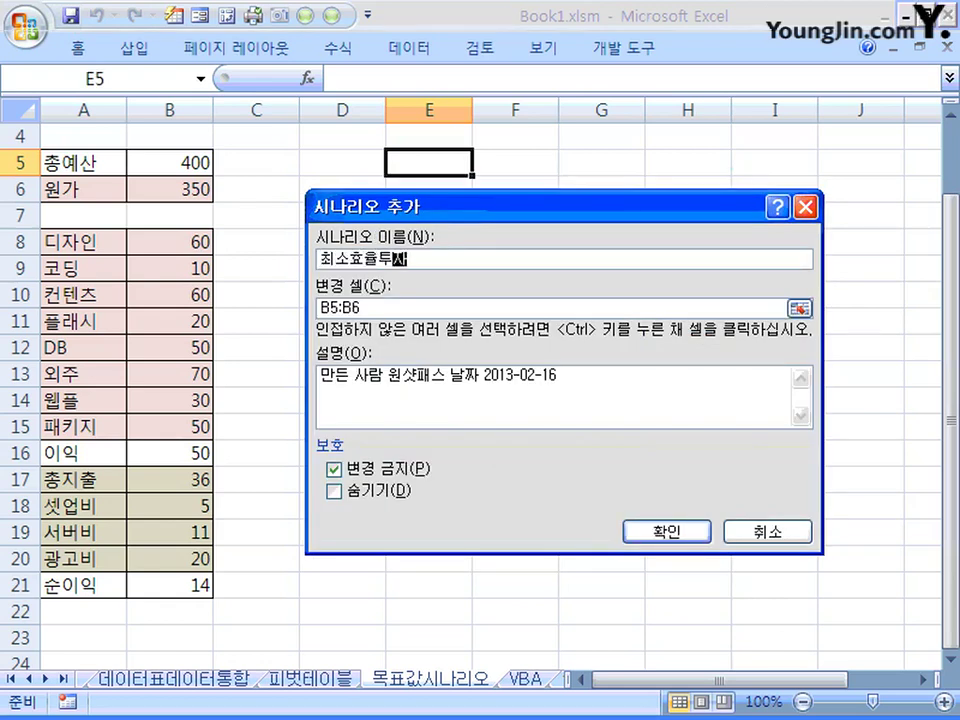
{"action": "key", "text": "Return"}
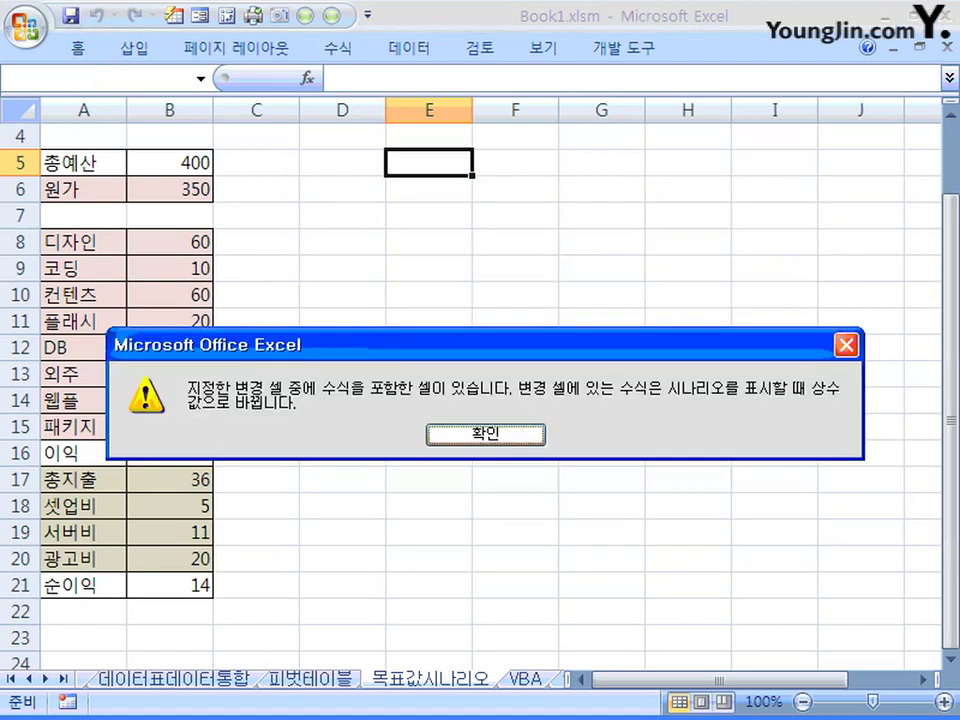
{"action": "key", "text": "Return"}
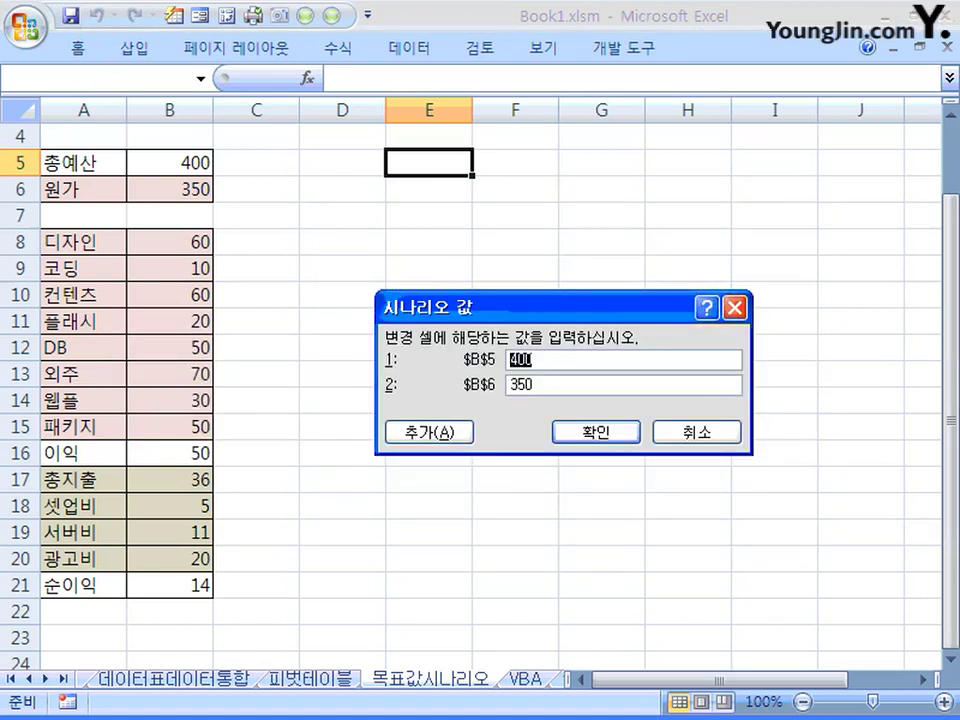
{"action": "type", "text": "300"}
{"action": "key", "text": "Tab"}
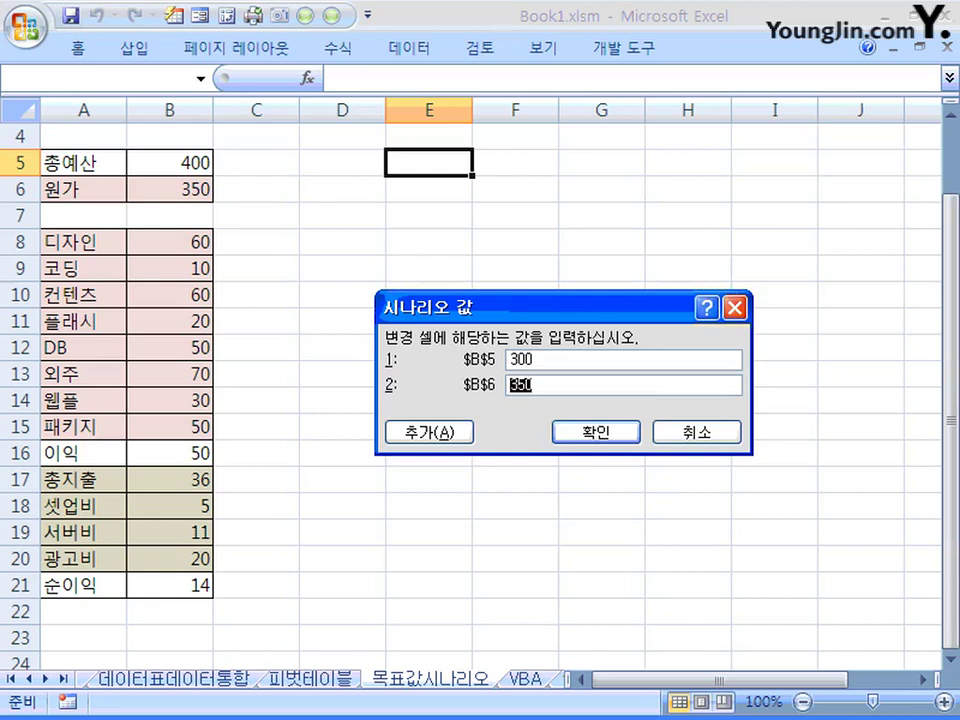
{"action": "type", "text": "300"}
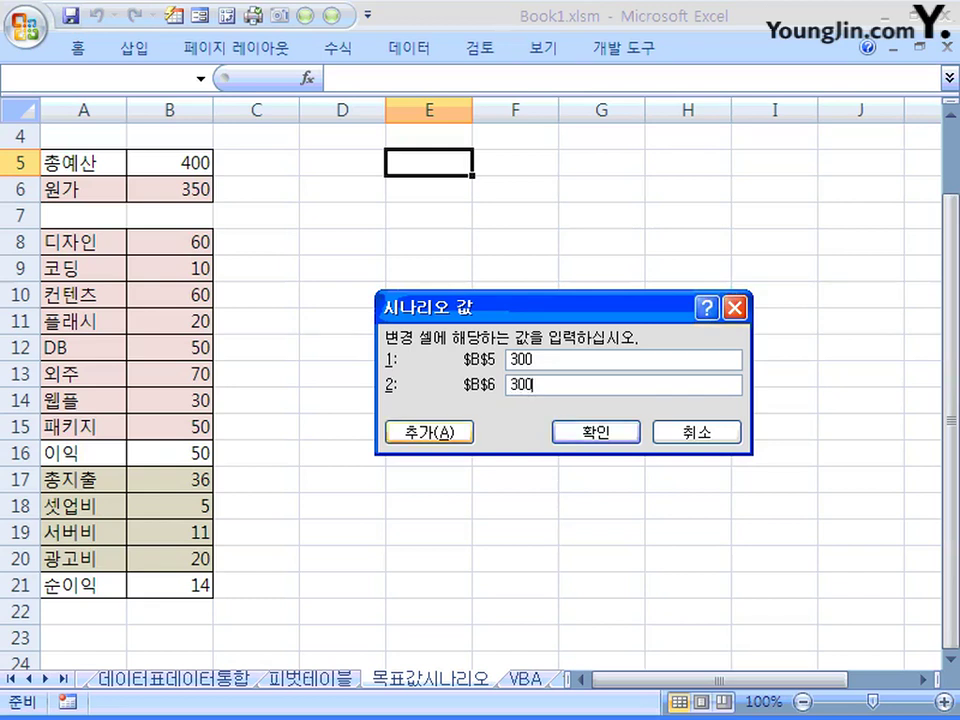
{"action": "left_click", "coordinate": [429, 432]}
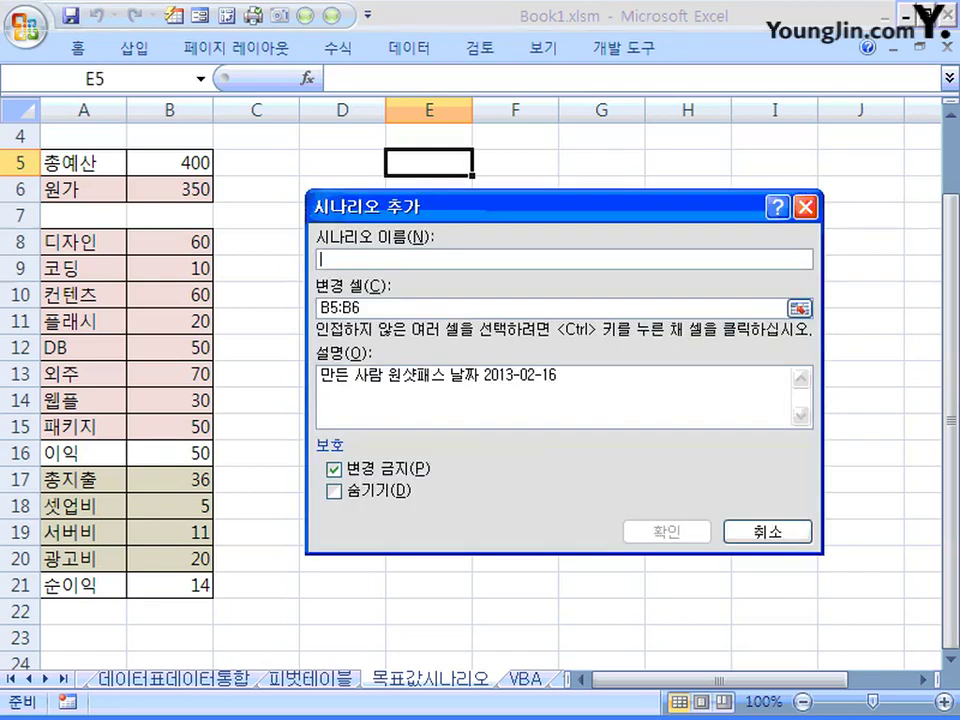
{"action": "key", "text": "Escape"}
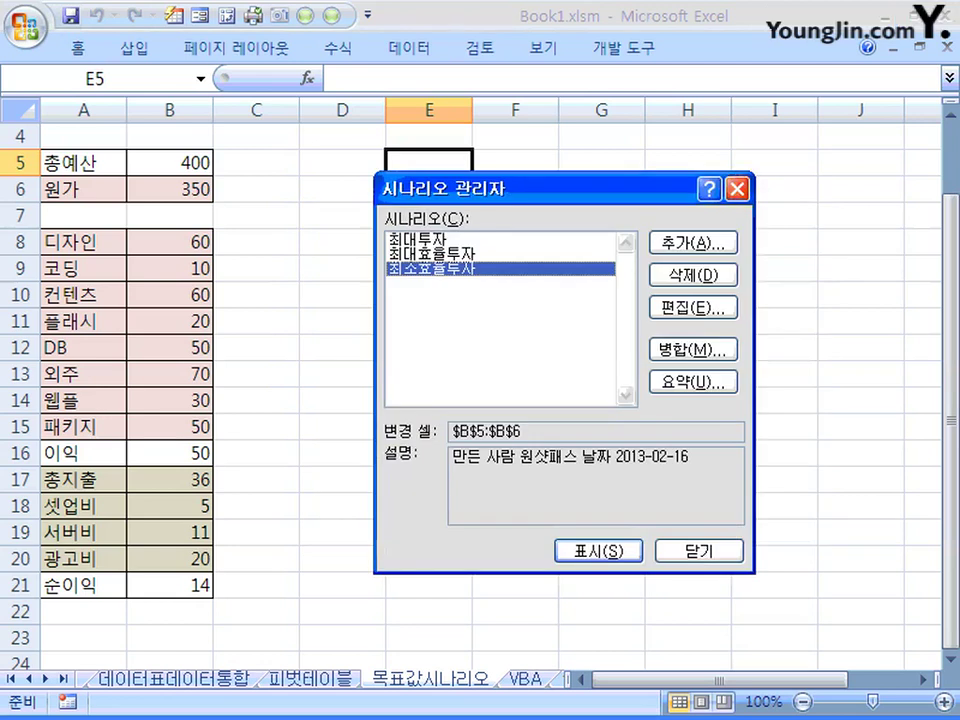
Check the stored cell values of the 최소효율투자 scenario without changing them, and select 최대효율투자 in the scenario list.
{"action": "left_click_drag", "start_coordinate": [560, 188], "coordinate": [558, 156]}
{"action": "left_click", "coordinate": [430, 222]}
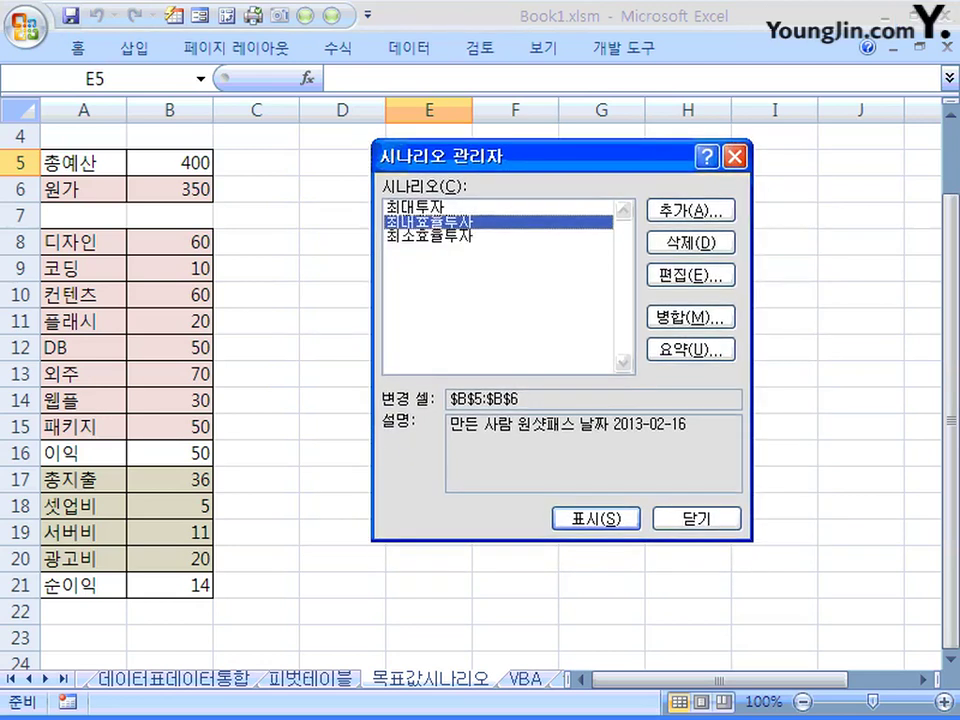
{"action": "left_click", "coordinate": [430, 237]}
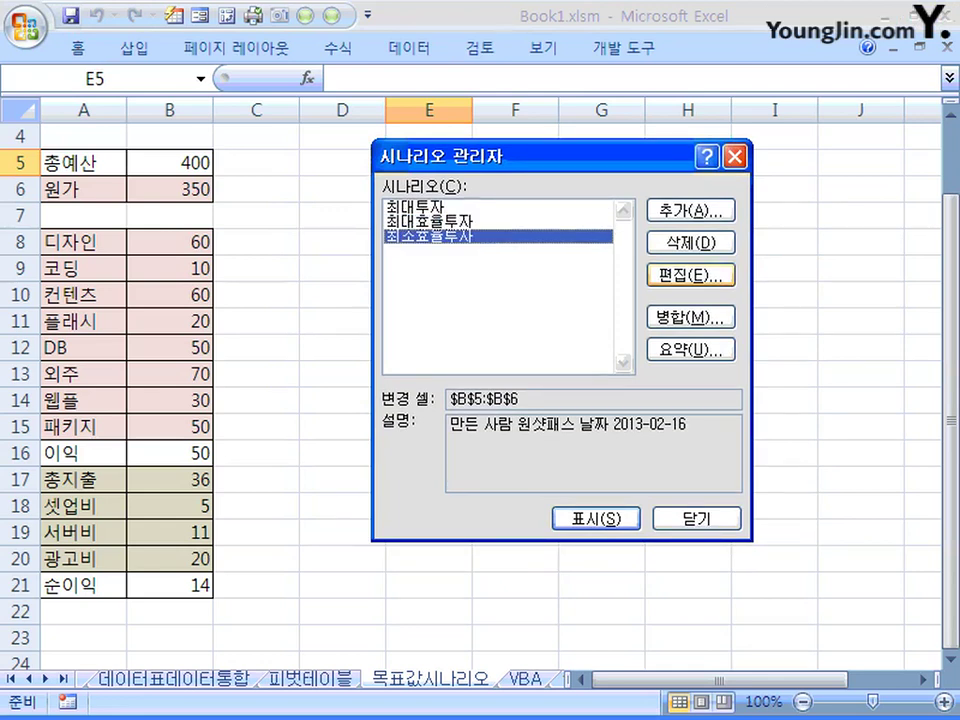
{"action": "left_click", "coordinate": [690, 274]}
{"action": "key", "text": "Return"}
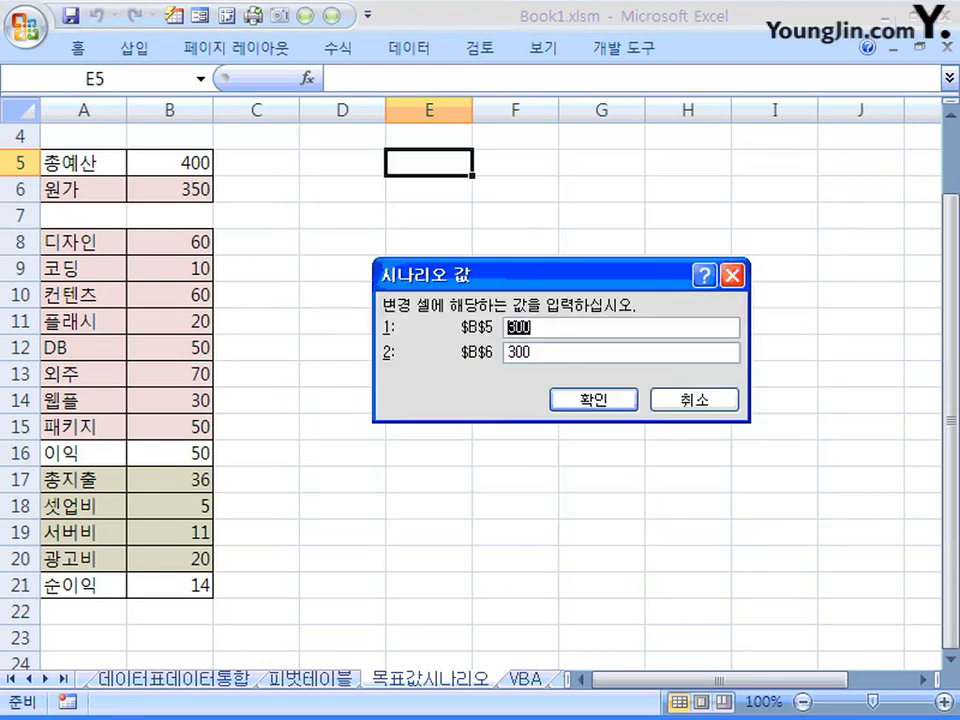
{"action": "left_click", "coordinate": [694, 399]}
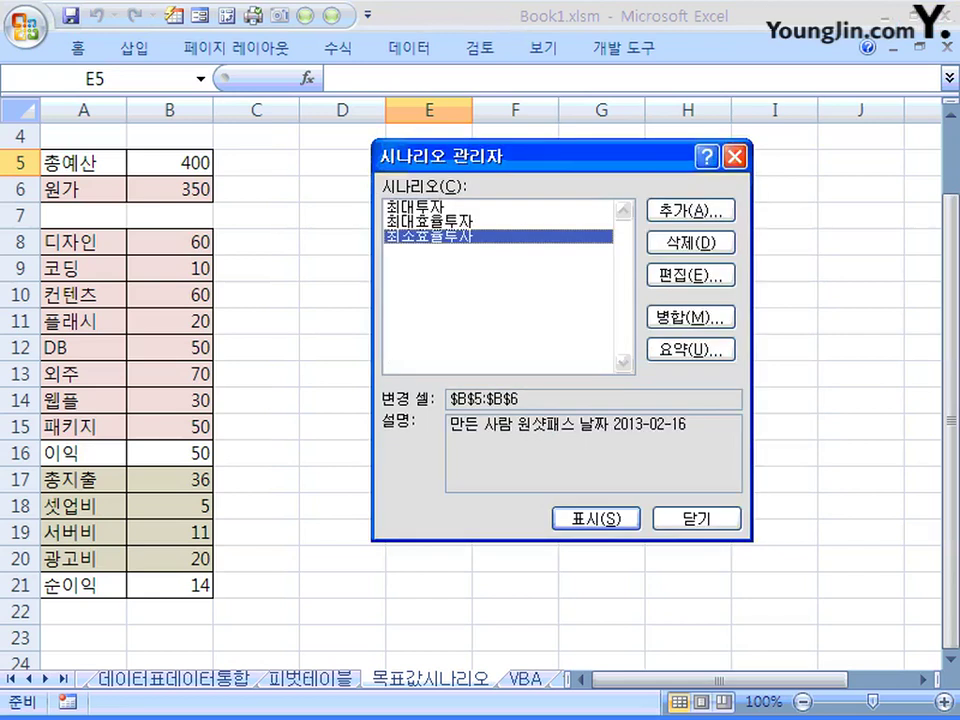
{"action": "left_click", "coordinate": [430, 222]}
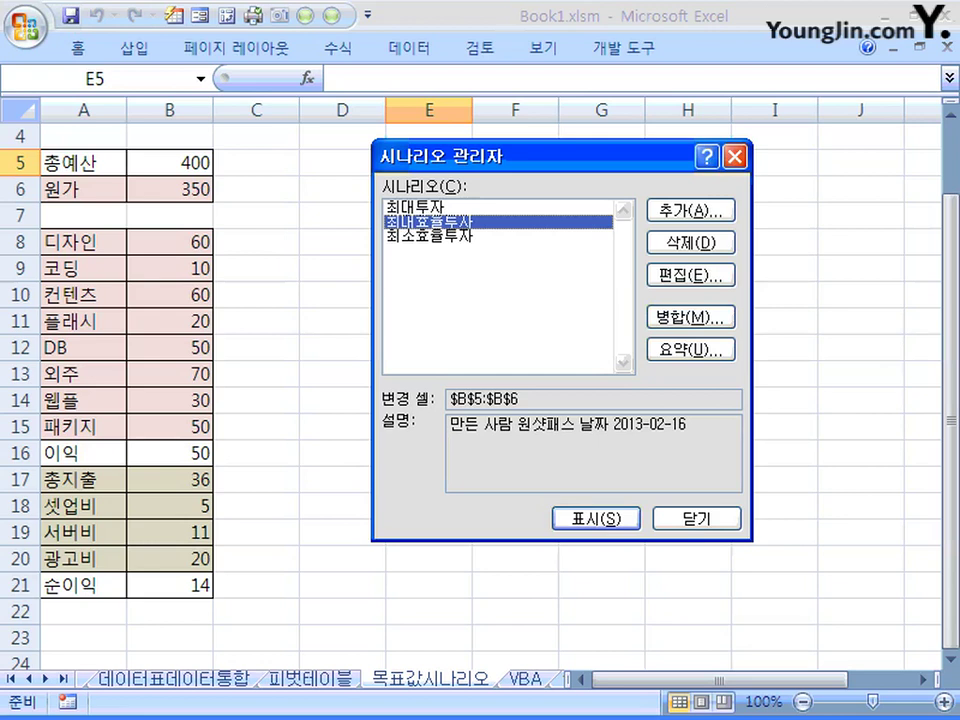
Show the 최대효율투자 scenario in the budget table and check its stored values for B5 and B6 without changing them.
{"action": "left_click", "coordinate": [430, 237]}
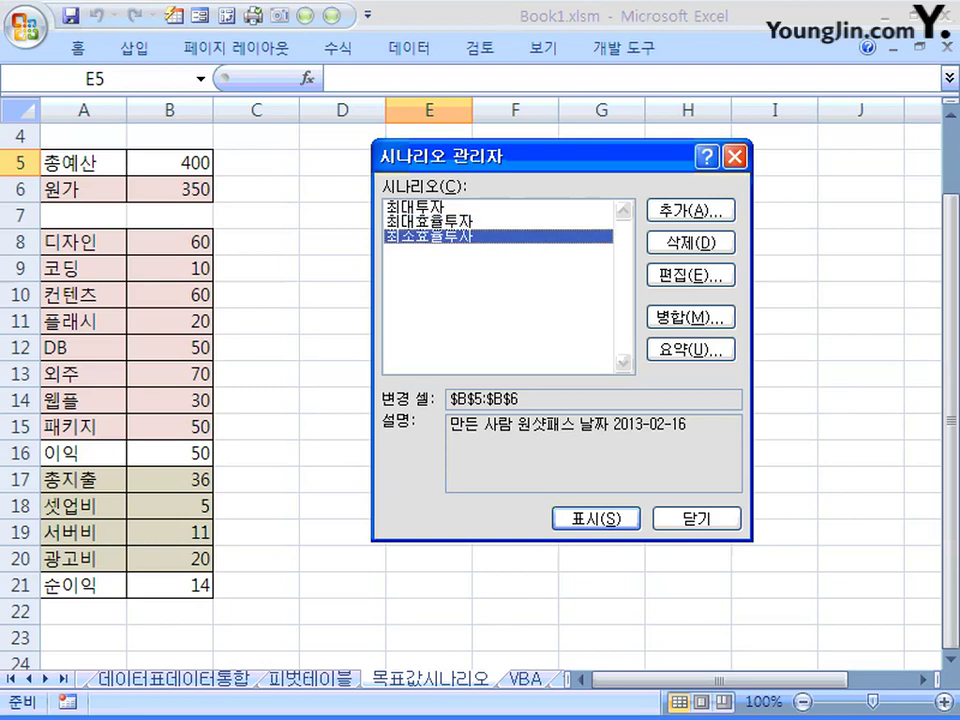
{"action": "left_click", "coordinate": [430, 222]}
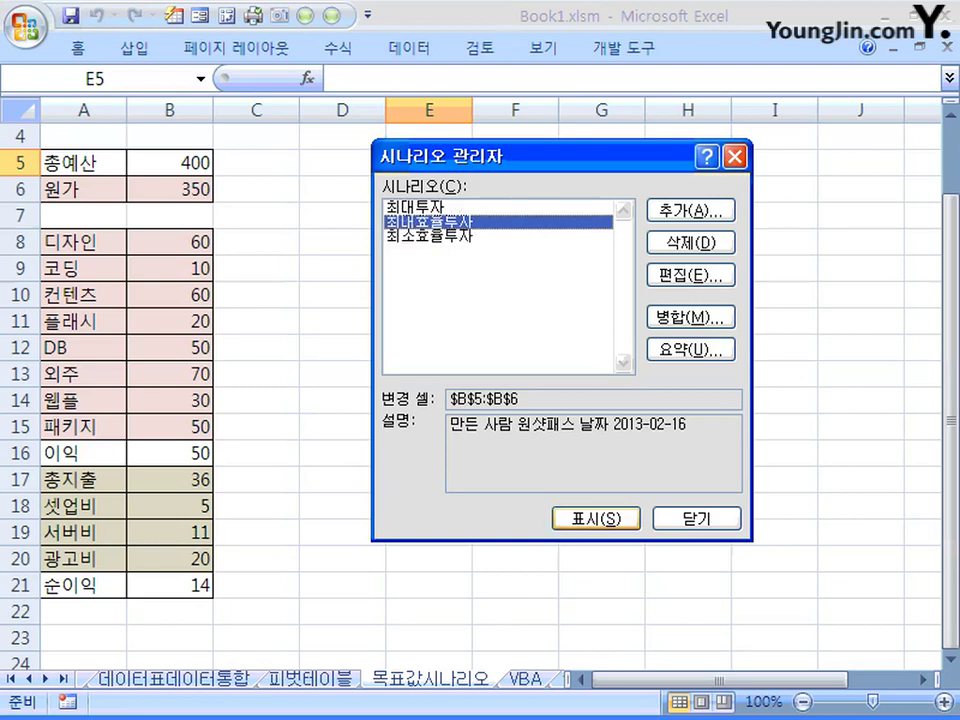
{"action": "left_click", "coordinate": [596, 519]}
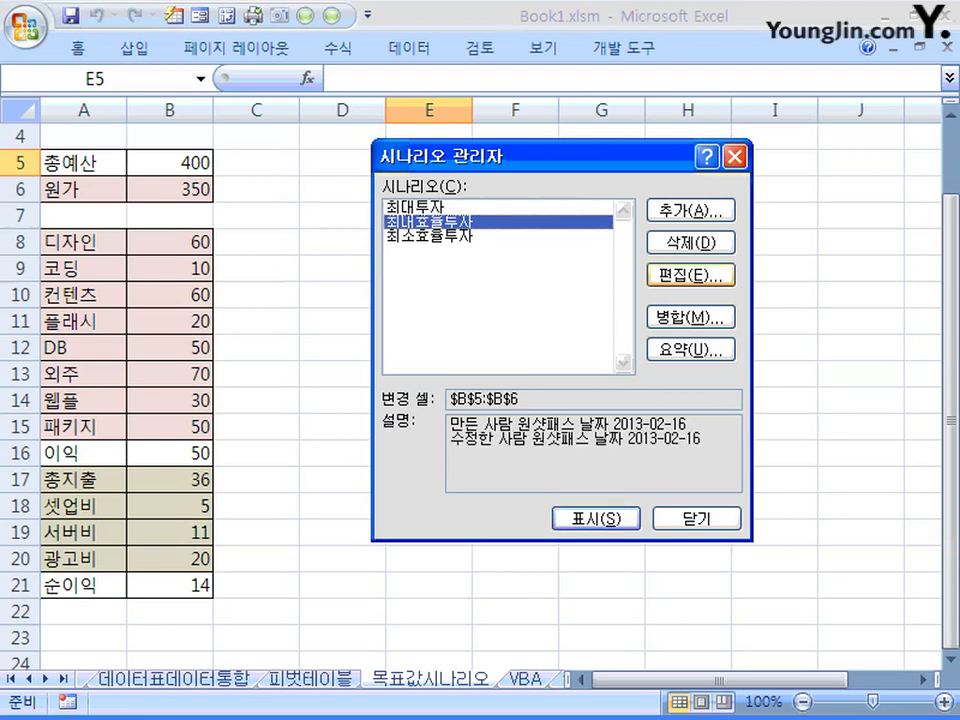
{"action": "left_click", "coordinate": [690, 274]}
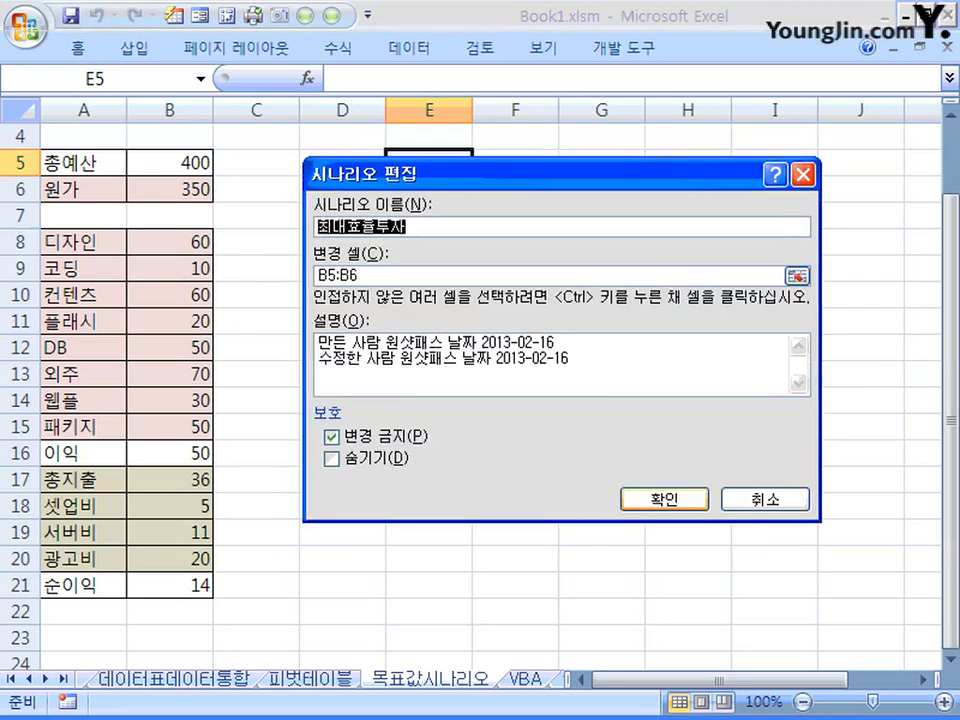
{"action": "left_click", "coordinate": [664, 498]}
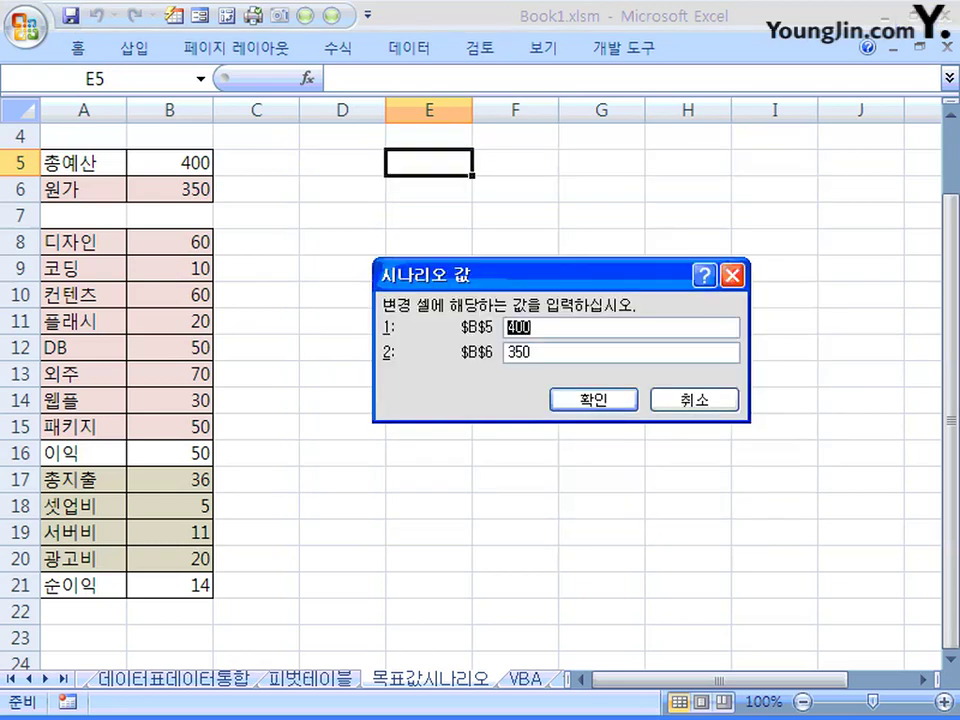
{"action": "left_click", "coordinate": [694, 399]}
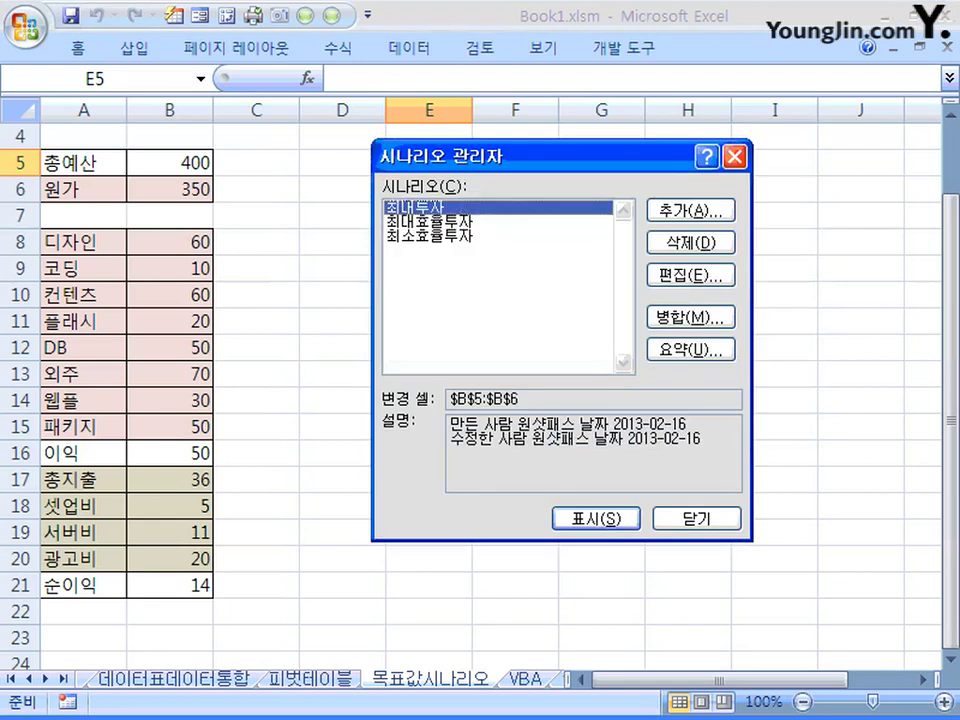
Check the stored B5 and B6 values of the 최대투자 scenario and show that scenario in the budget table.
{"action": "left_click", "coordinate": [690, 274]}
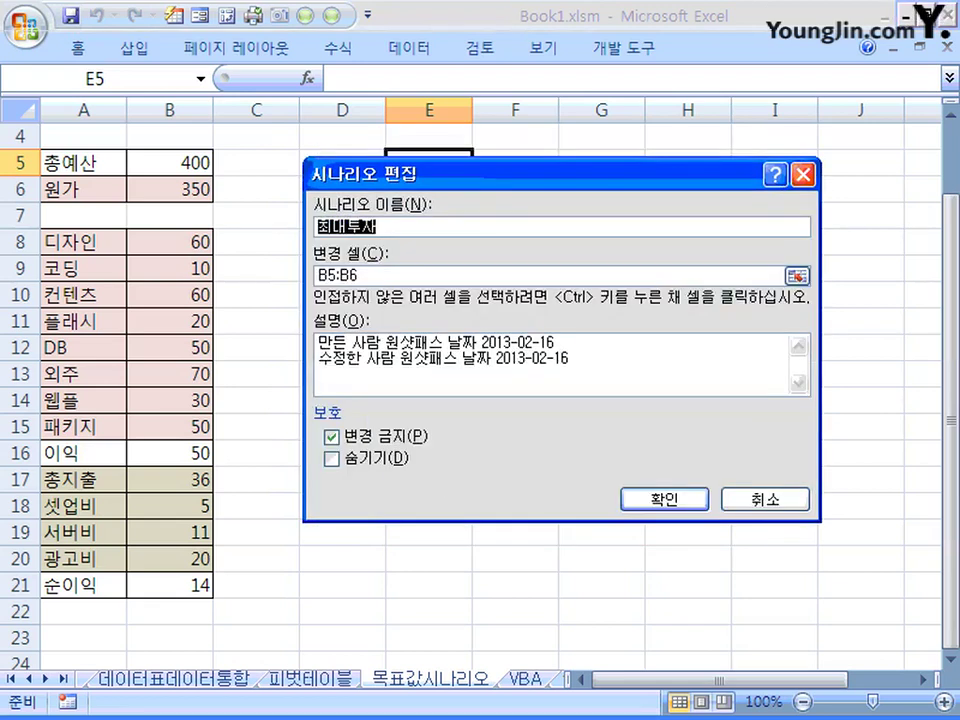
{"action": "left_click", "coordinate": [664, 498]}
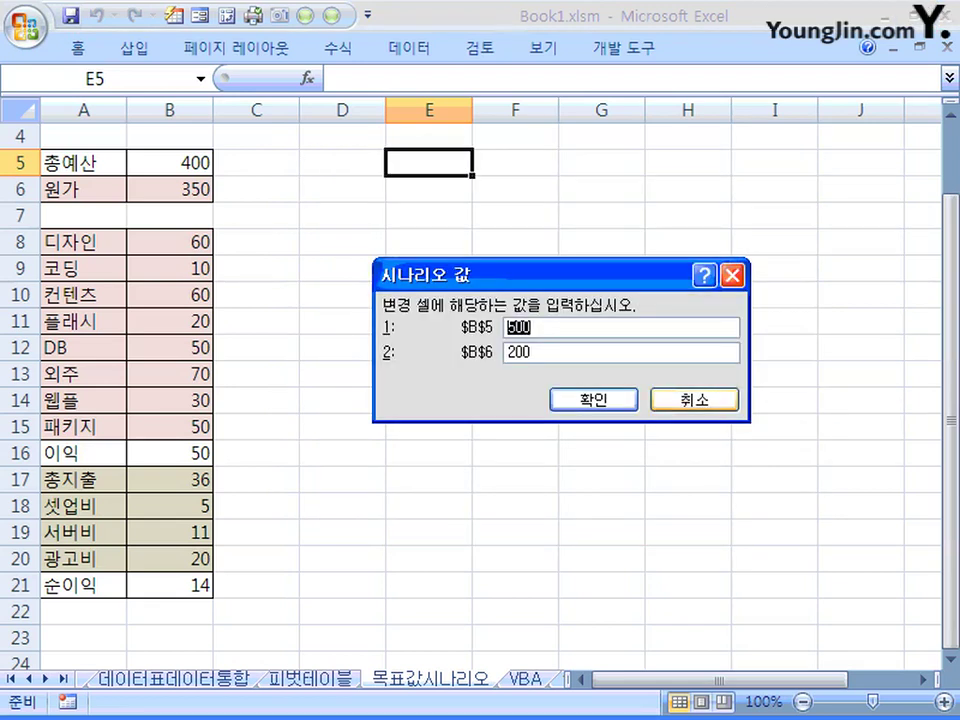
{"action": "left_click", "coordinate": [694, 399]}
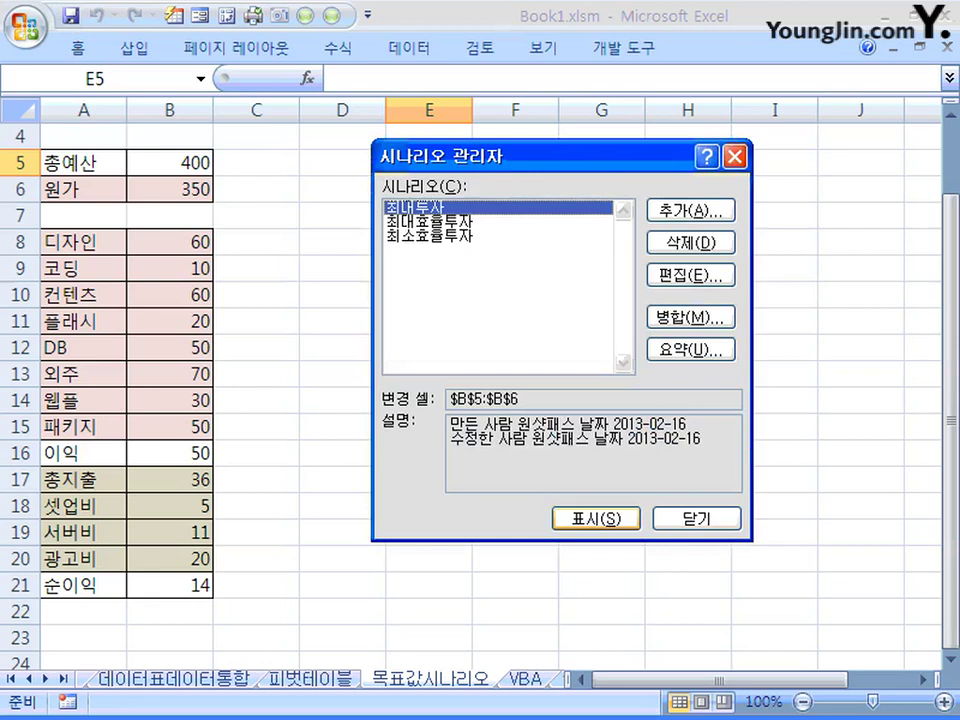
{"action": "left_click", "coordinate": [596, 518]}
{"action": "key", "text": "space"}
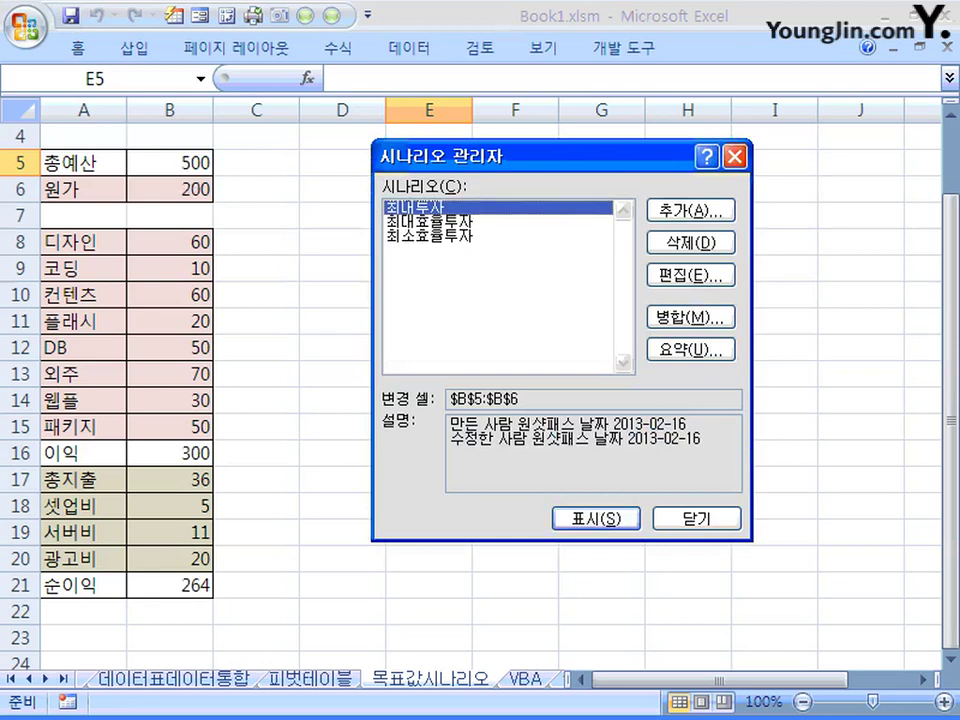
Review the 최대투자 scenario's cell values once more and accept them as they are.
{"action": "left_click", "coordinate": [690, 275]}
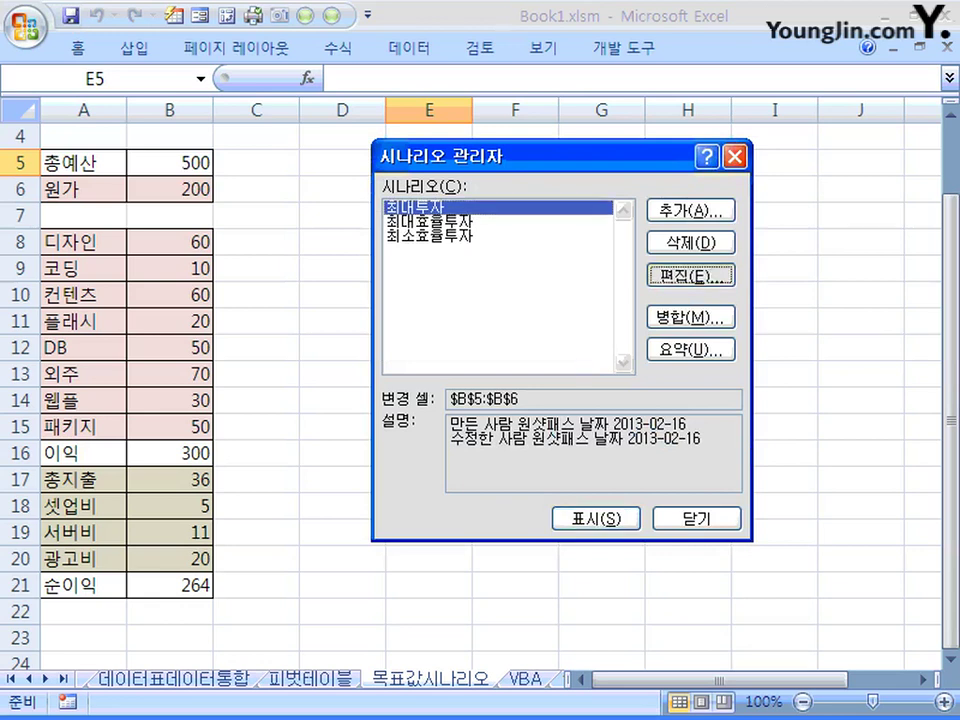
{"action": "left_click", "coordinate": [664, 498]}
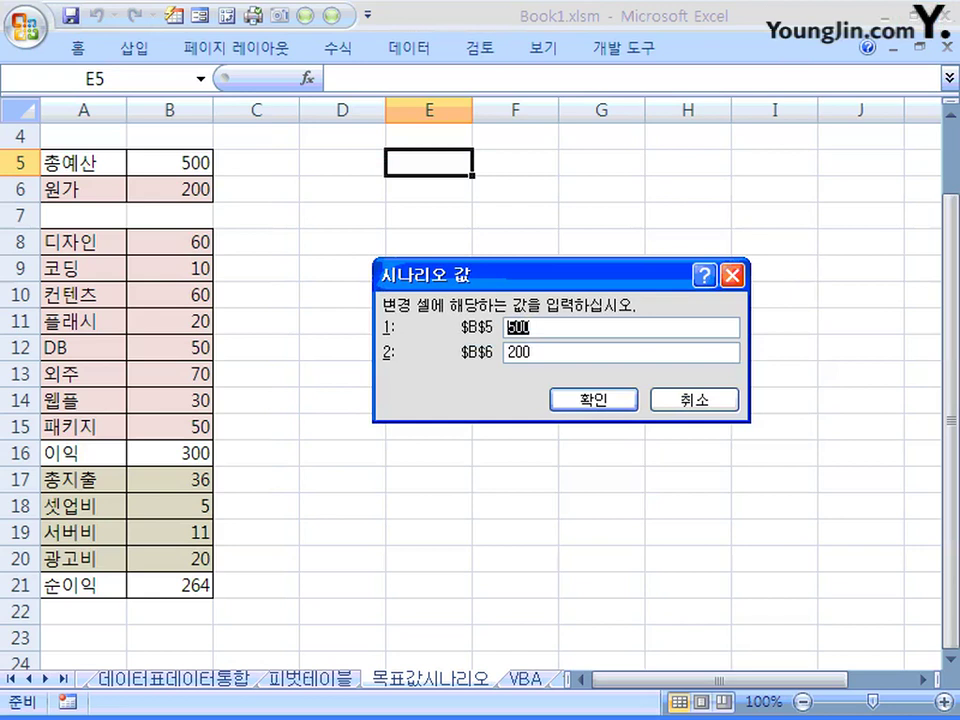
{"action": "key", "text": "Return"}
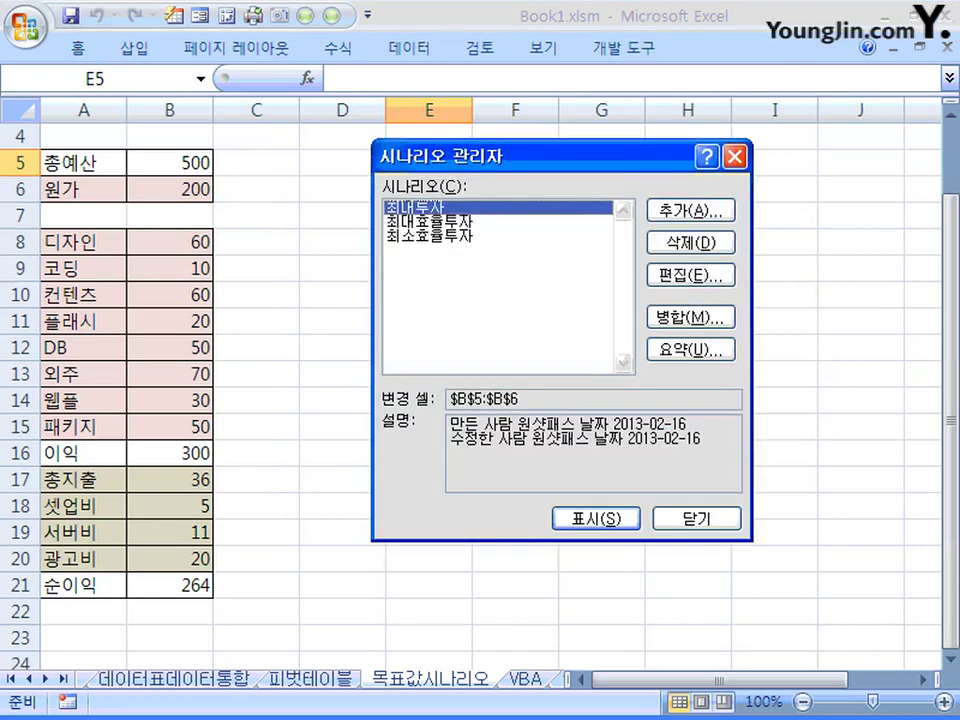
Review the stored values of the 최소효율투자 scenario and show that scenario in the budget table.
{"action": "left_click", "coordinate": [430, 236]}
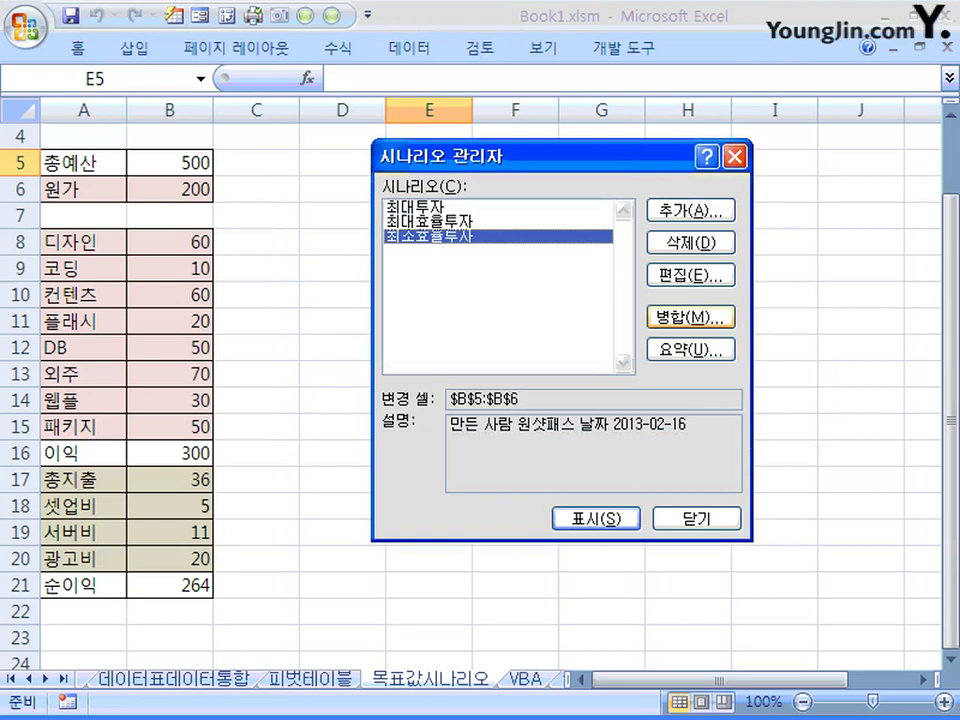
{"action": "left_click", "coordinate": [690, 275]}
{"action": "left_click", "coordinate": [574, 497]}
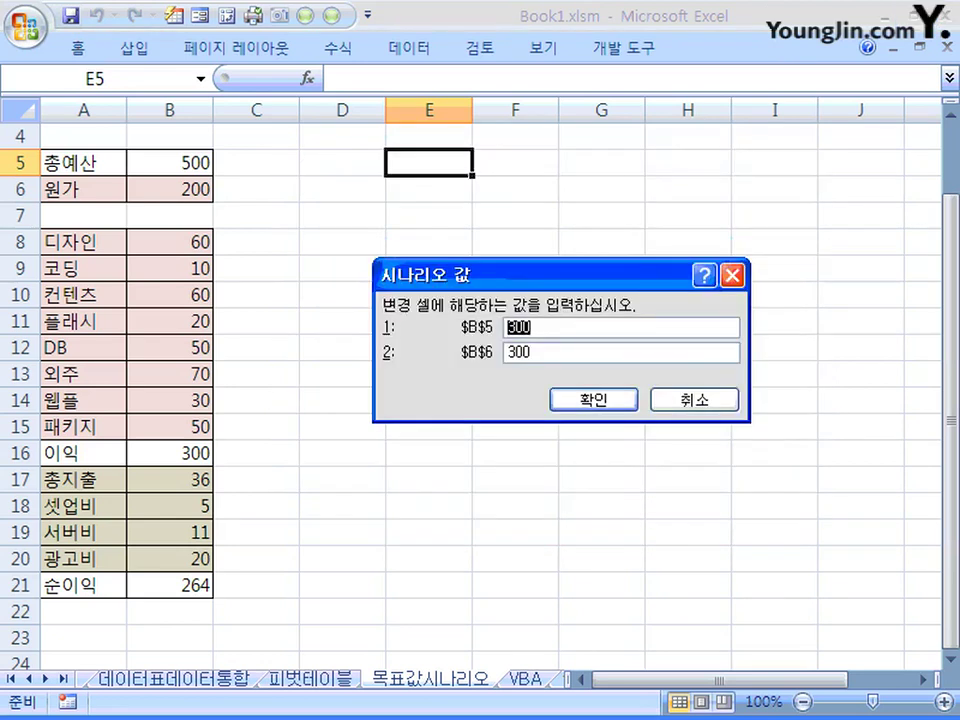
{"action": "key", "text": "Return"}
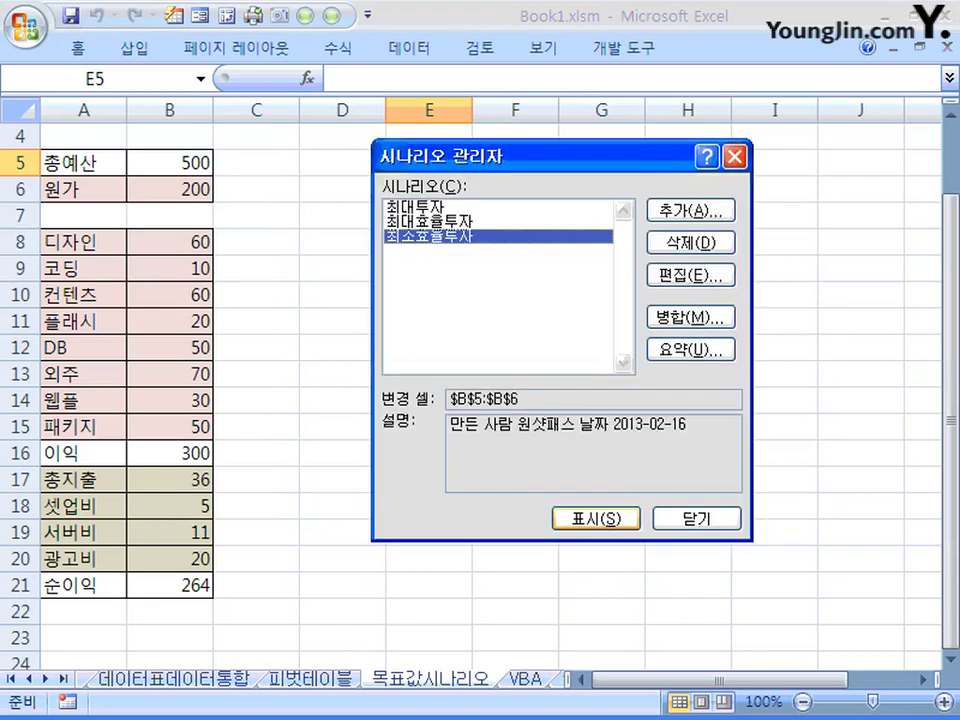
{"action": "key", "text": "Return"}
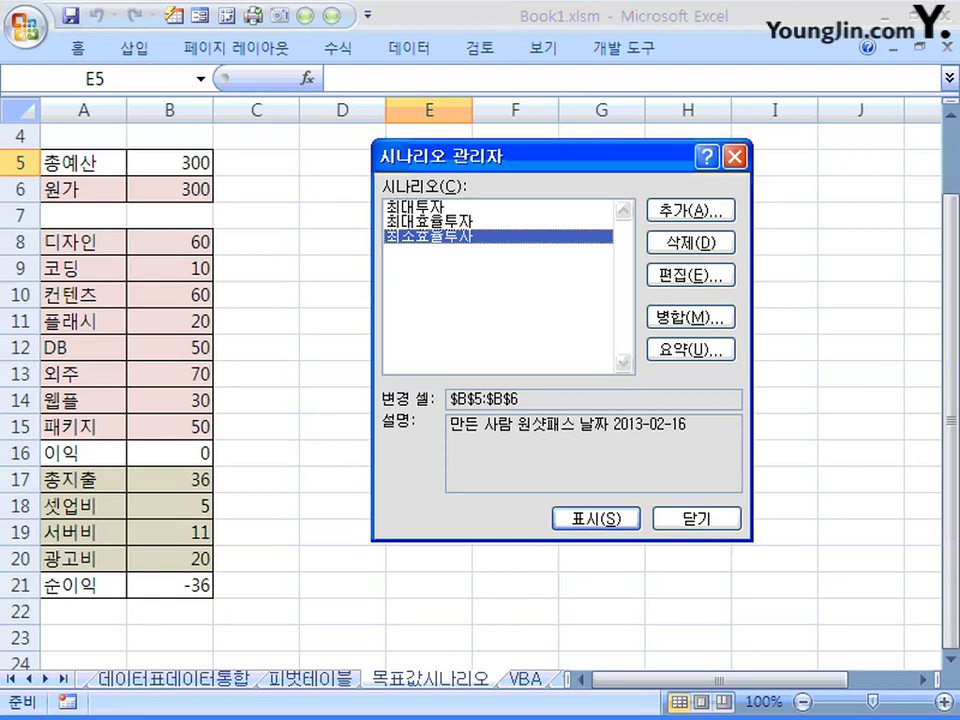
Create a 시나리오 요약 report of the scenarios with B21 as the result cell.
{"action": "left_click", "coordinate": [691, 349]}
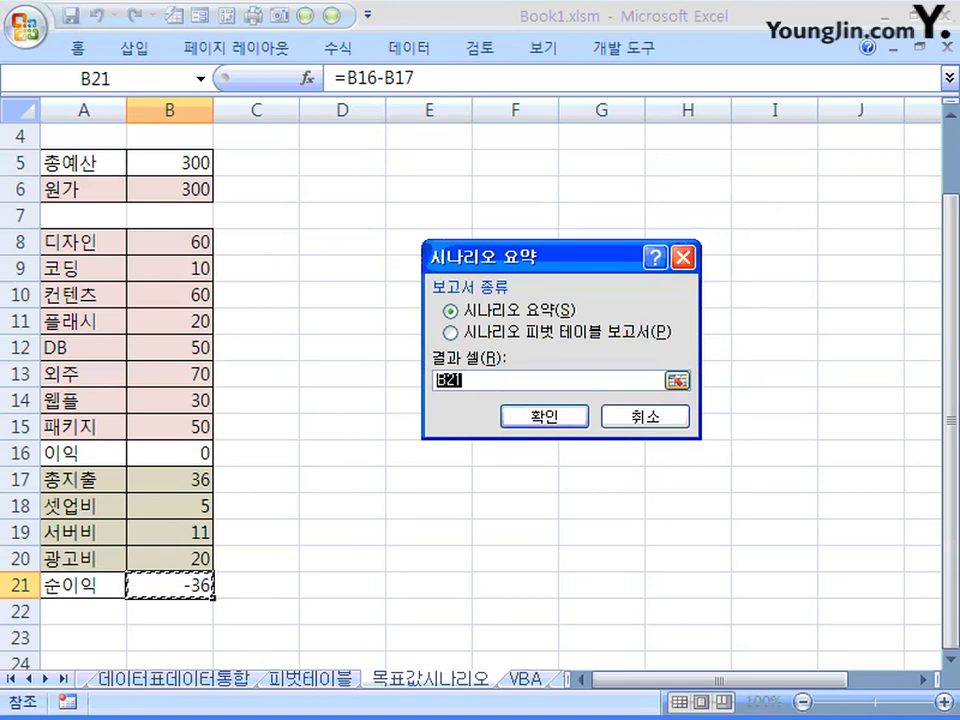
{"action": "left_click", "coordinate": [451, 332]}
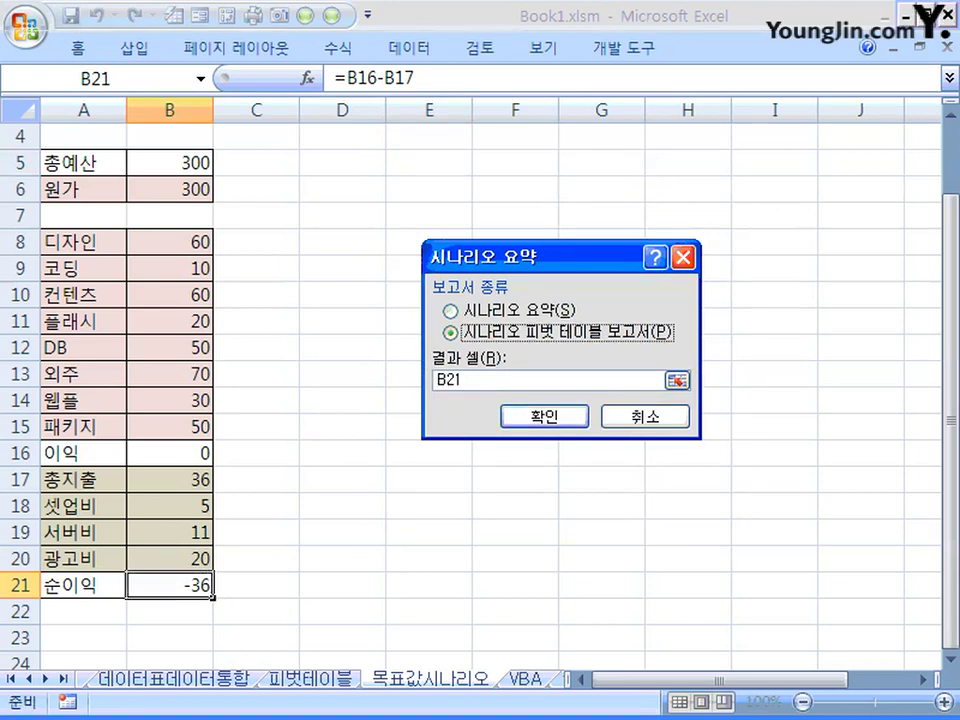
{"action": "left_click", "coordinate": [451, 310]}
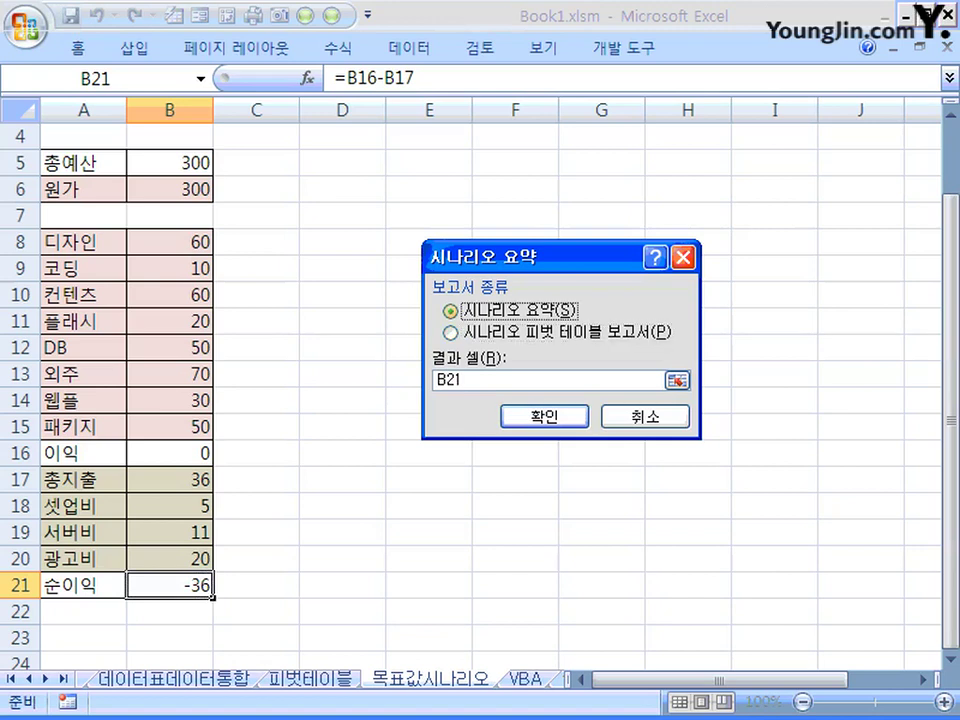
{"action": "key", "text": "Return"}
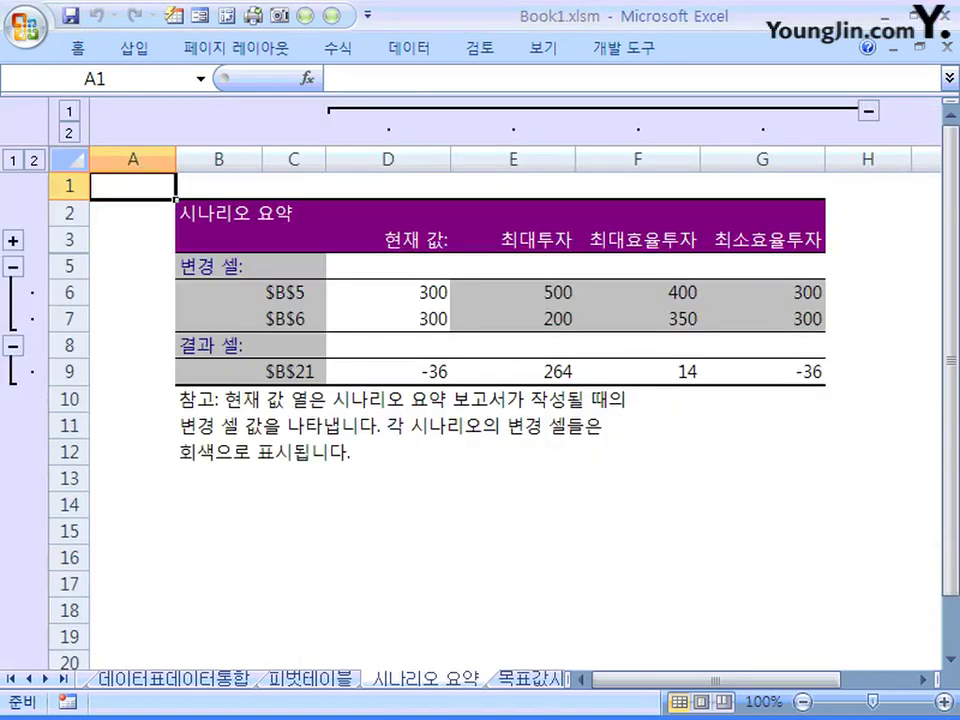